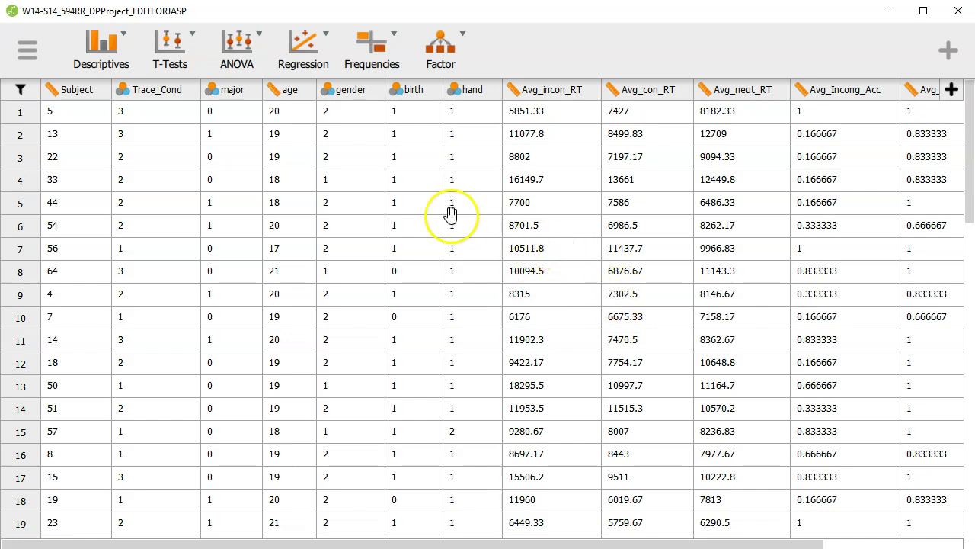
Start a classical ANOVA analysis from the ANOVA toolbar menu
click(246, 61)
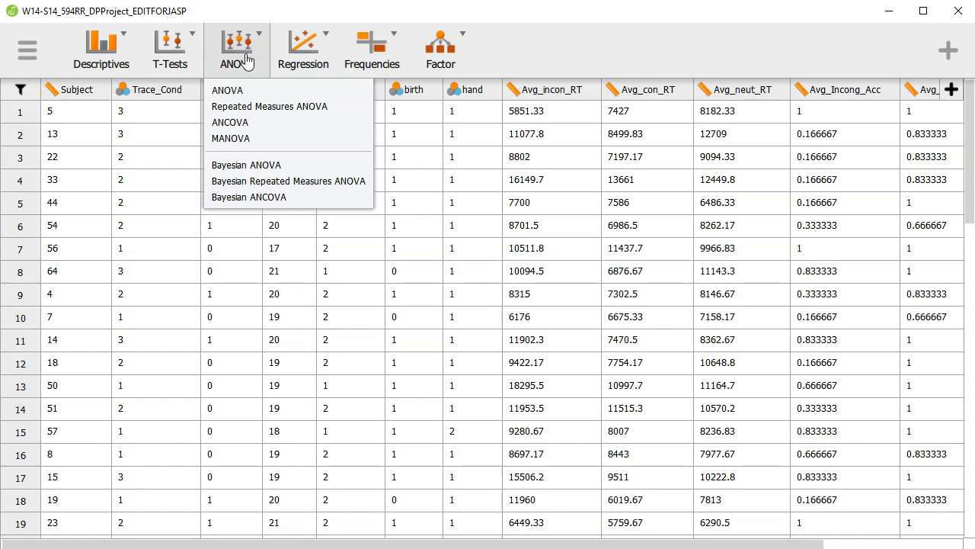
click(244, 93)
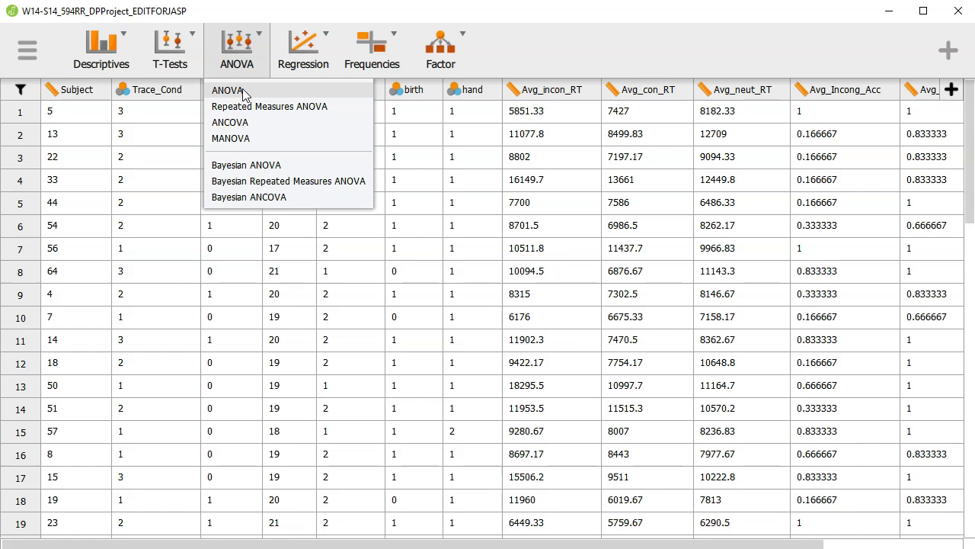
click(255, 92)
click(272, 93)
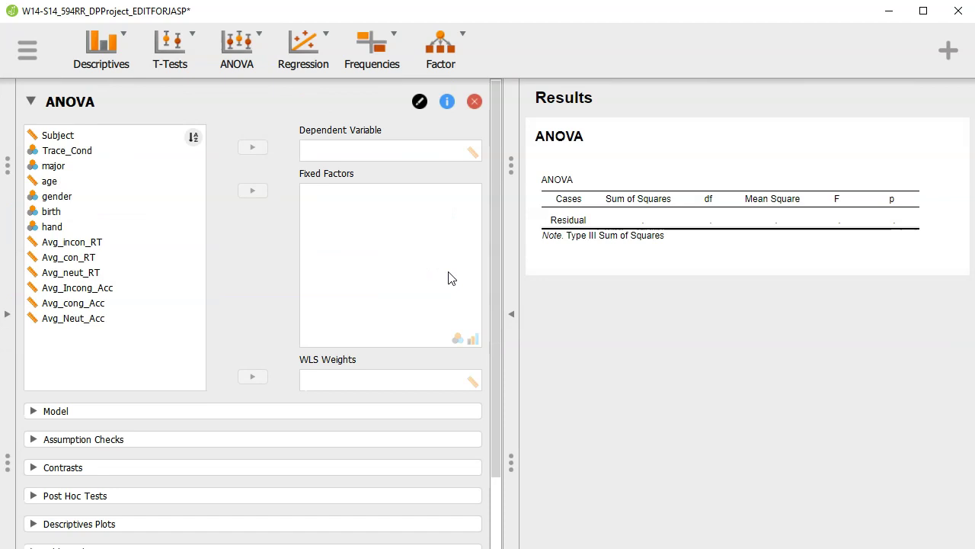
Reopen the ANOVA analysis menu in the toolbar
click(442, 259)
click(242, 53)
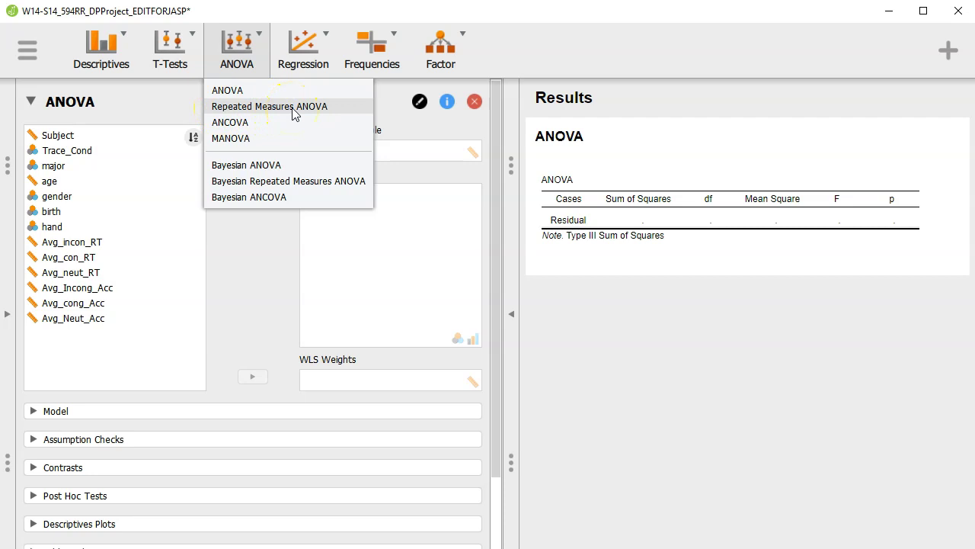
Delete the duplicate ANOVA analysis and expand the original ANOVA settings form
click(245, 92)
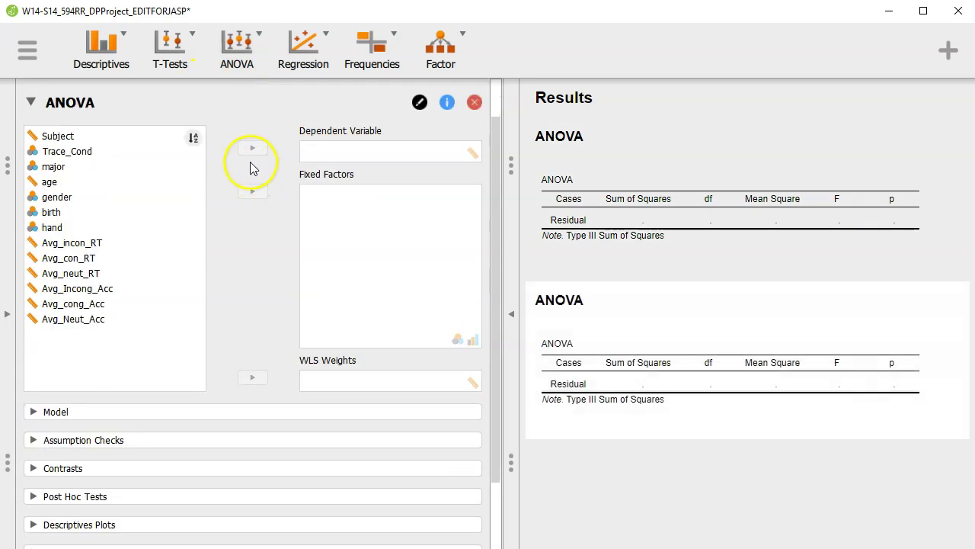
click(474, 102)
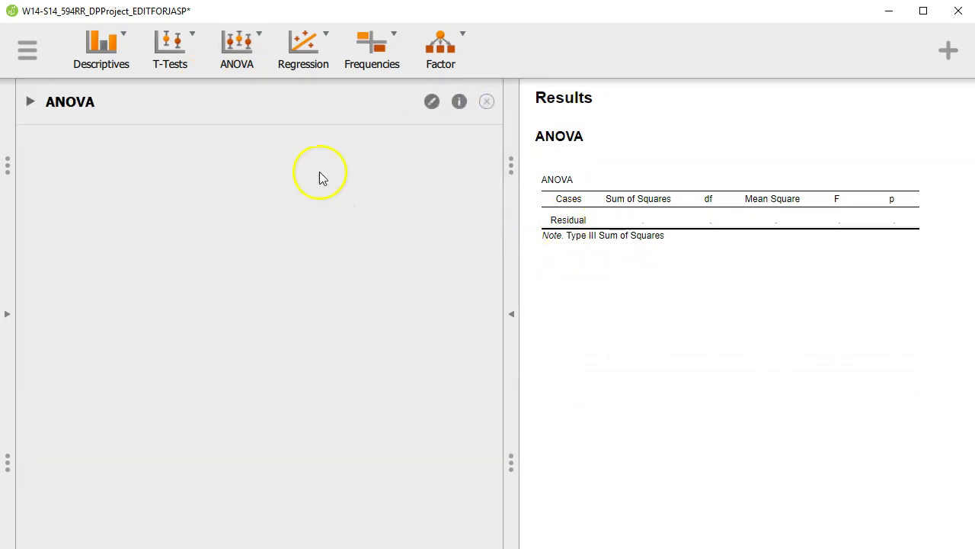
click(30, 102)
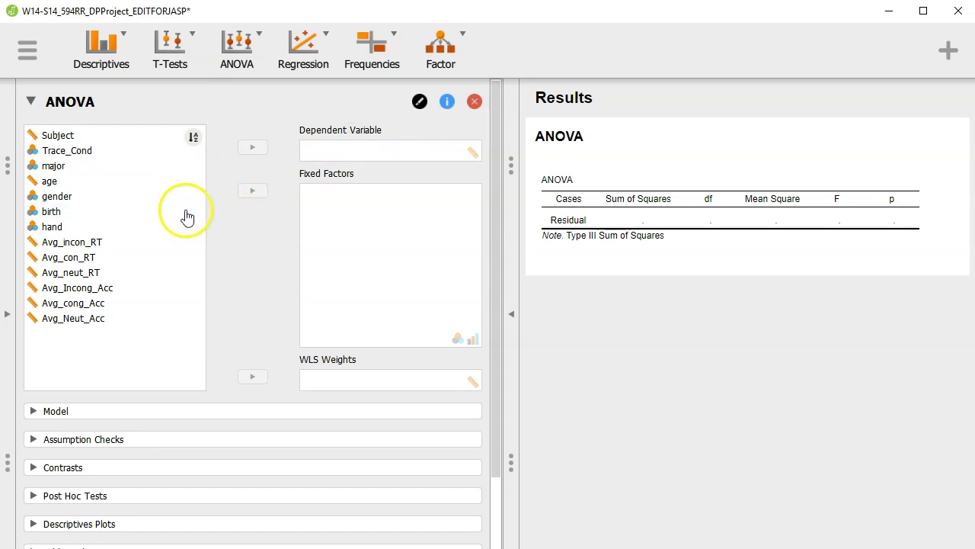
scroll(256, 214, down, 2)
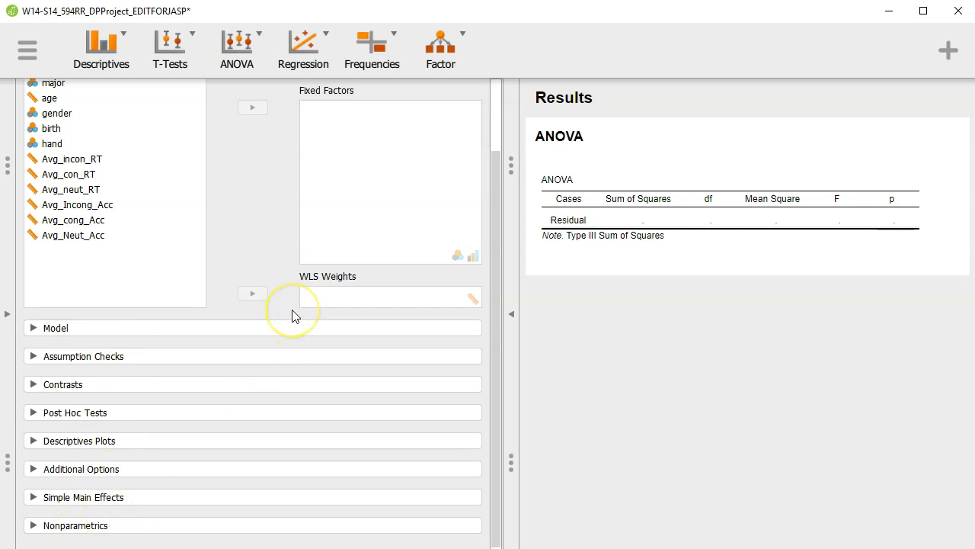
scroll(296, 316, up, 3)
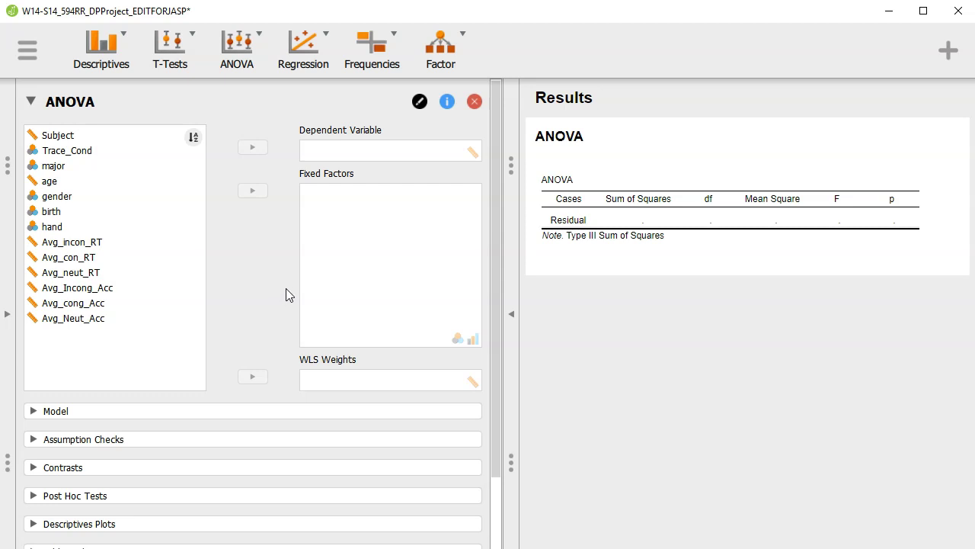
click(278, 295)
Assign Avg_Incong_Acc as the dependent variable, with Trace_Cond and gender as fixed factors
click(108, 291)
click(120, 296)
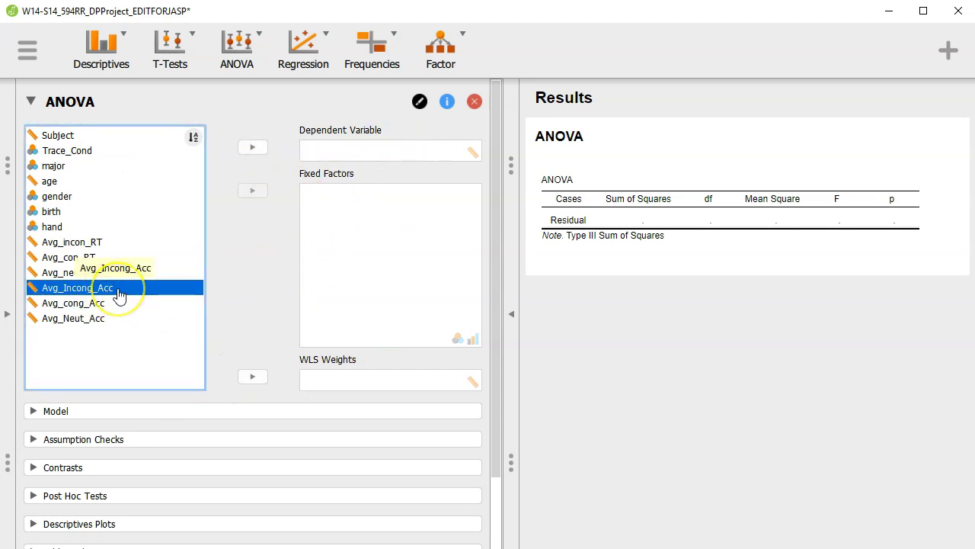
click(262, 147)
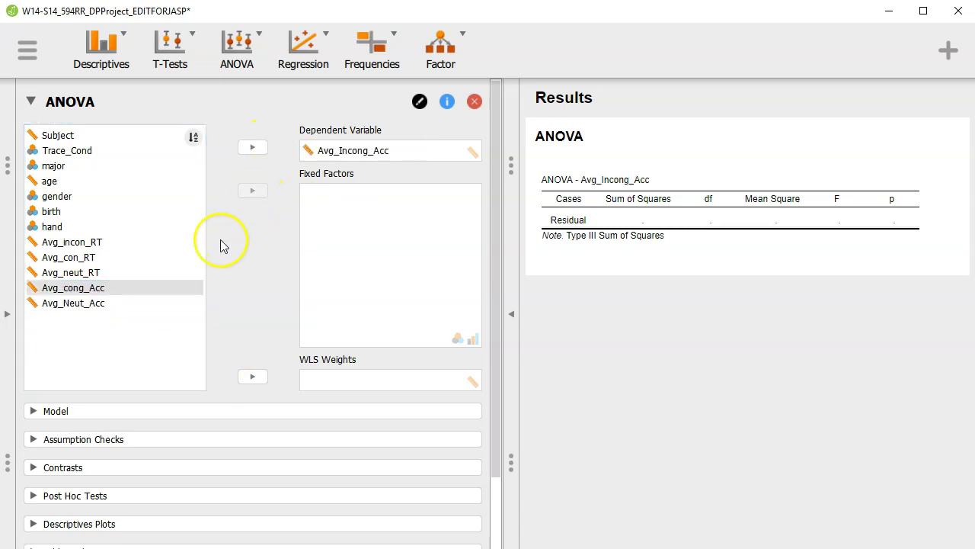
click(78, 151)
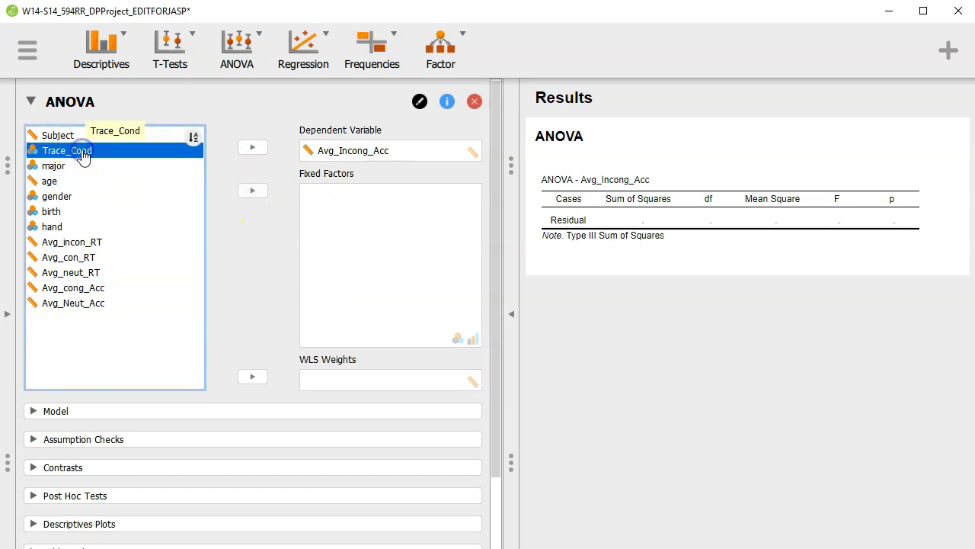
click(253, 192)
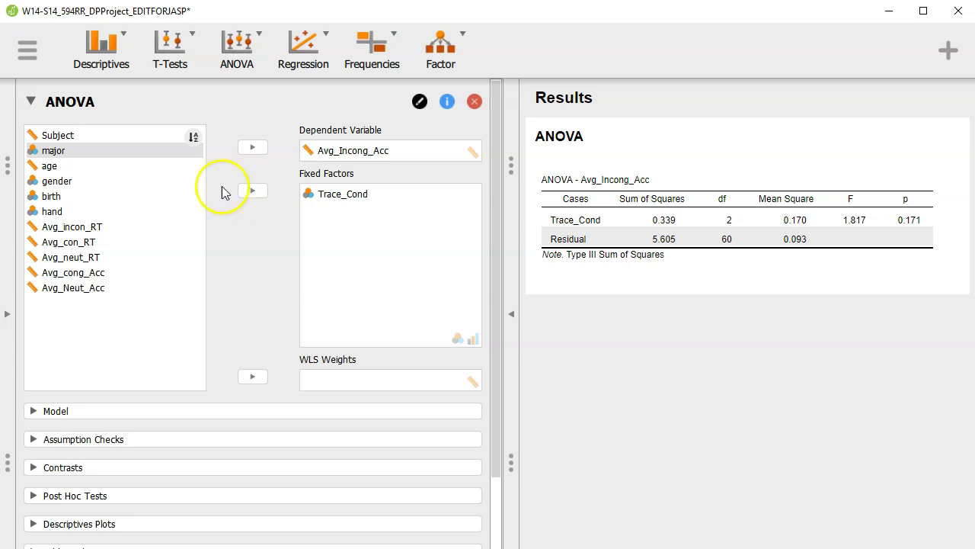
click(60, 185)
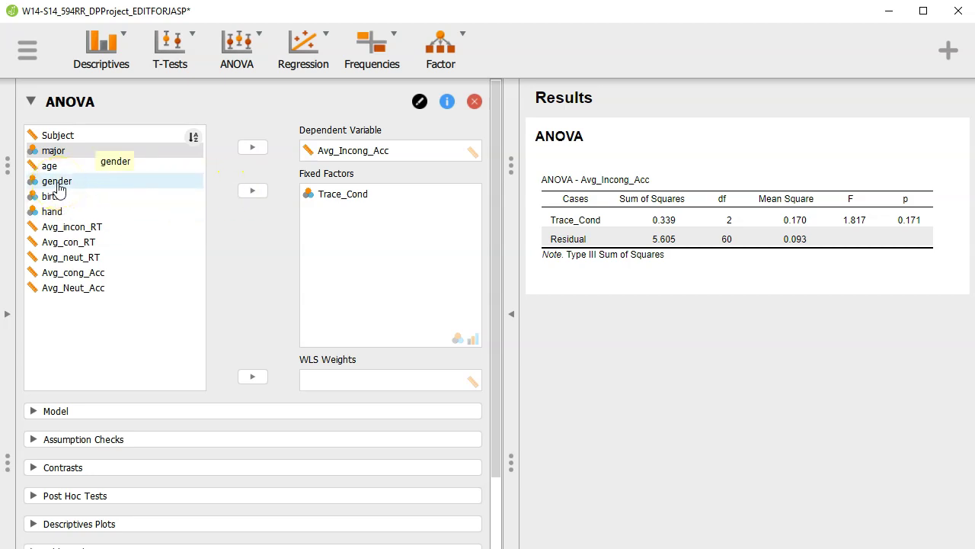
click(59, 185)
click(253, 190)
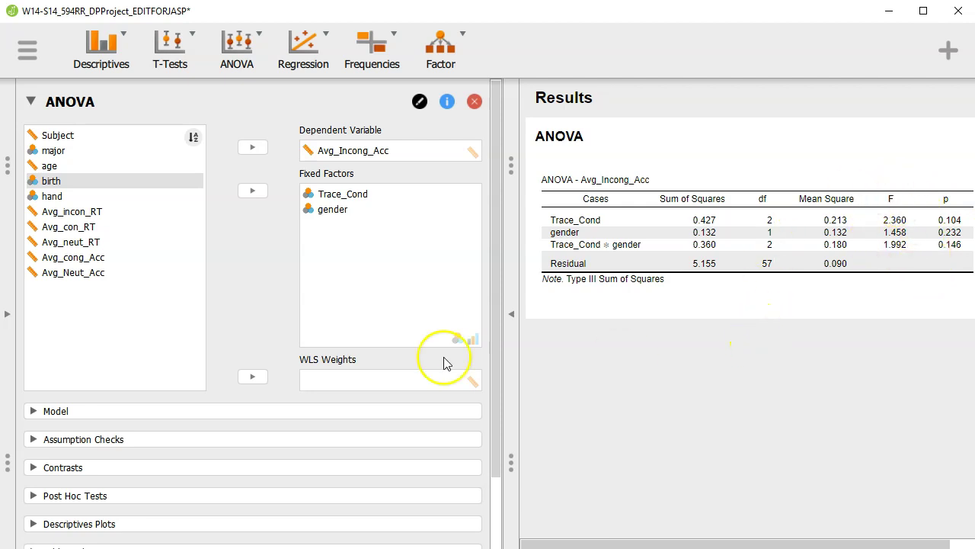
scroll(228, 297, down, 1)
scroll(234, 289, down, 3)
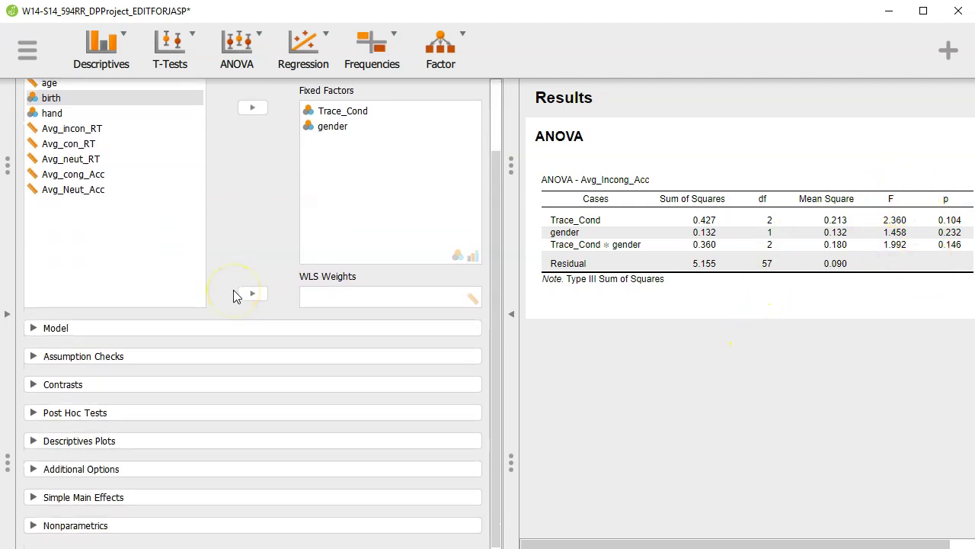
click(240, 324)
scroll(259, 316, down, 5)
scroll(265, 311, down, 3)
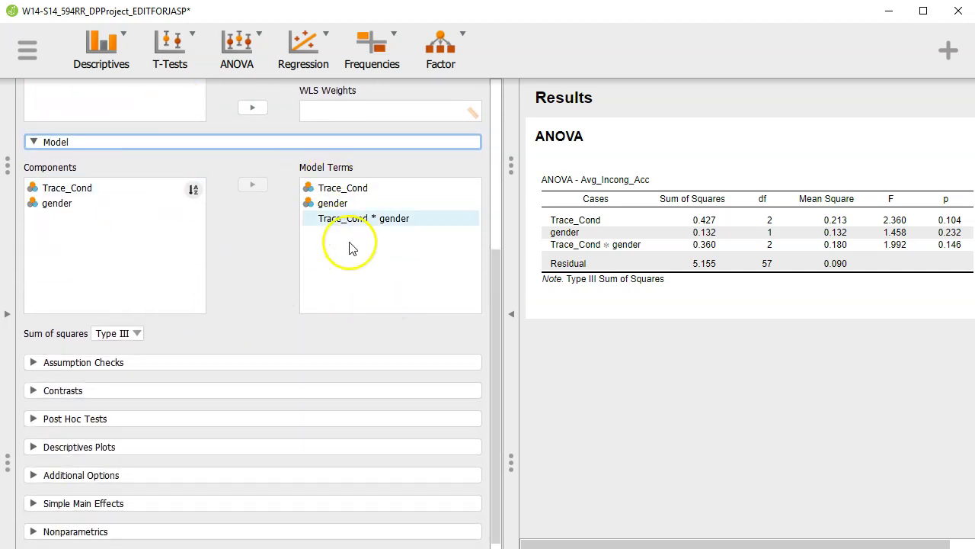
click(372, 218)
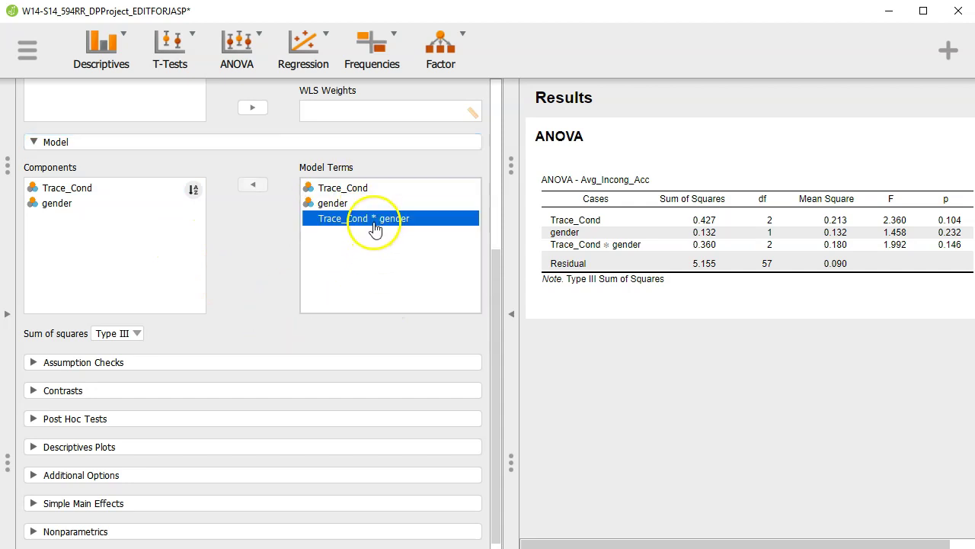
click(246, 186)
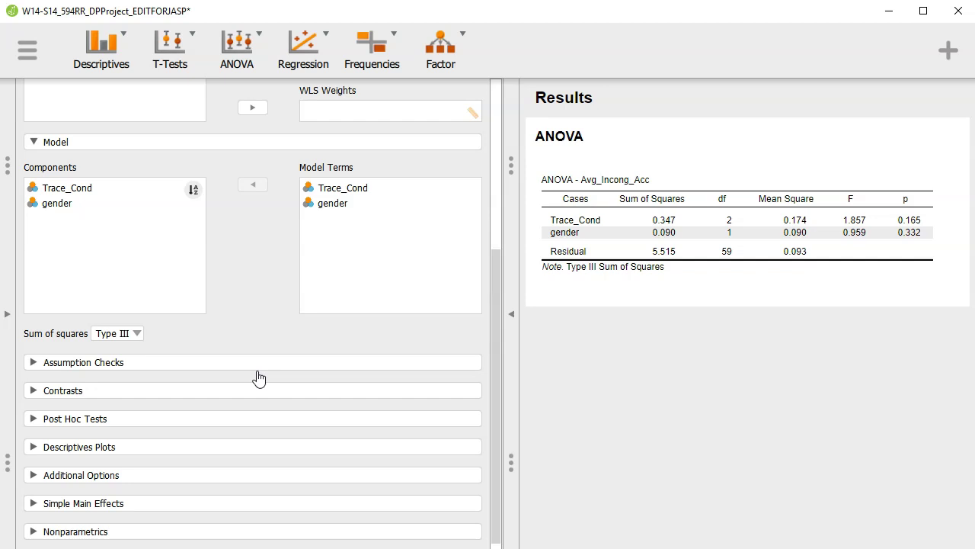
click(78, 144)
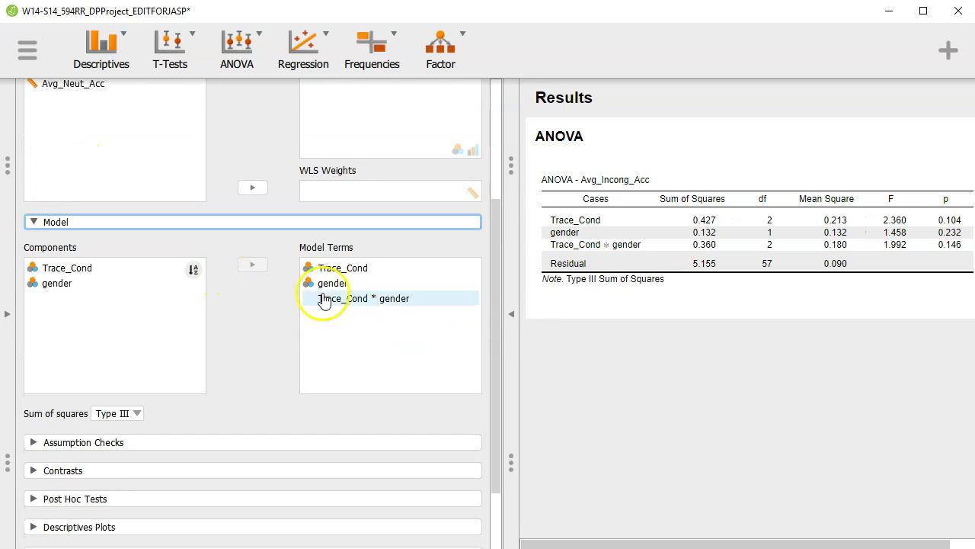
scroll(267, 349, down, 2)
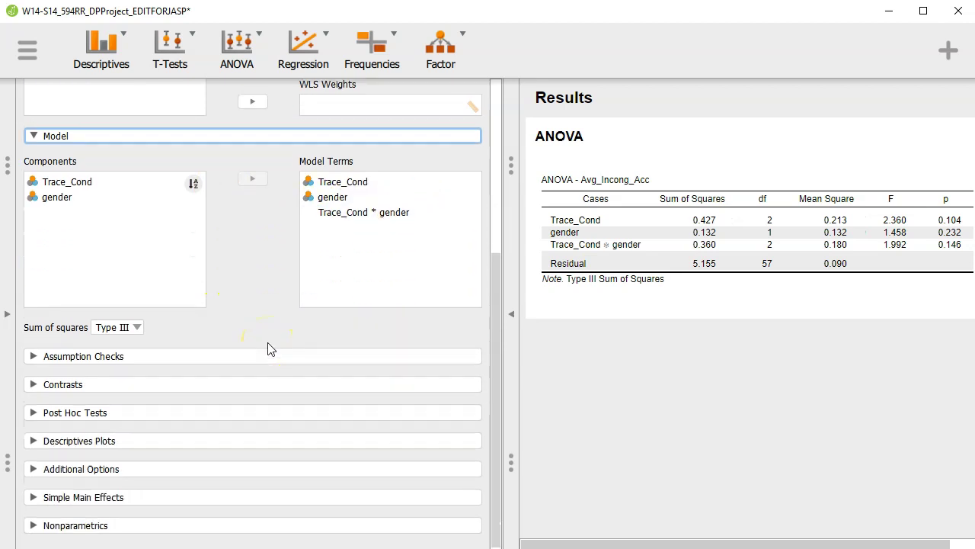
click(109, 137)
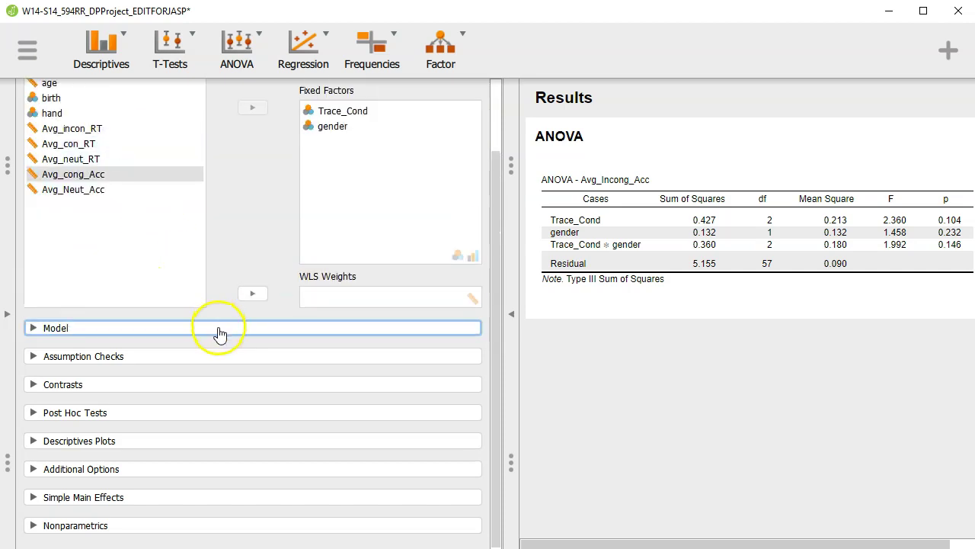
Tick Homogeneity tests and Q-Q plot of residuals under Assumption Checks
click(212, 356)
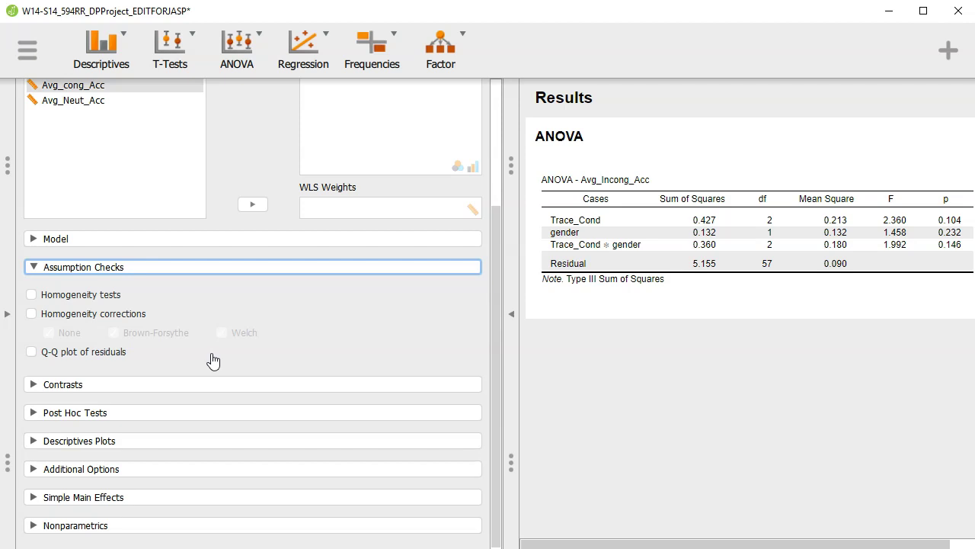
click(60, 296)
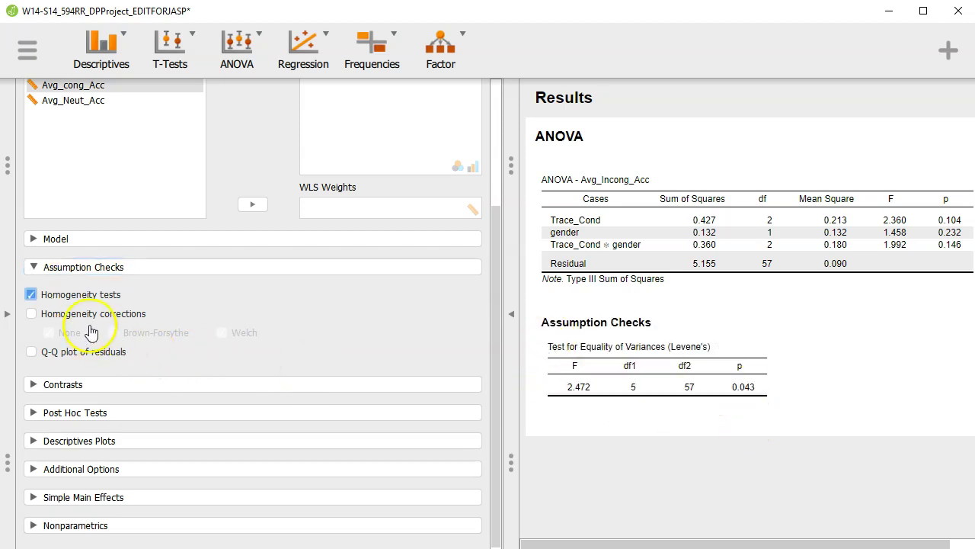
click(55, 351)
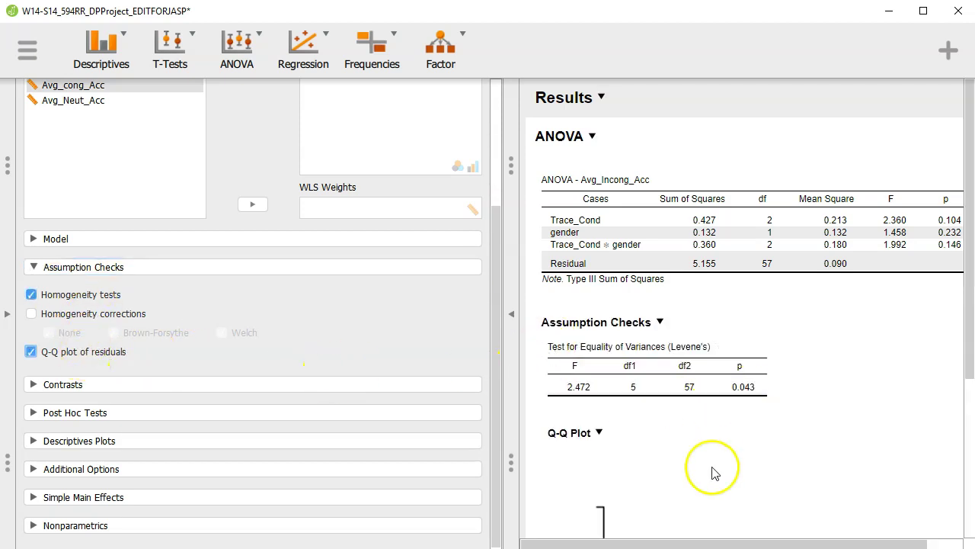
scroll(705, 465, down, 2)
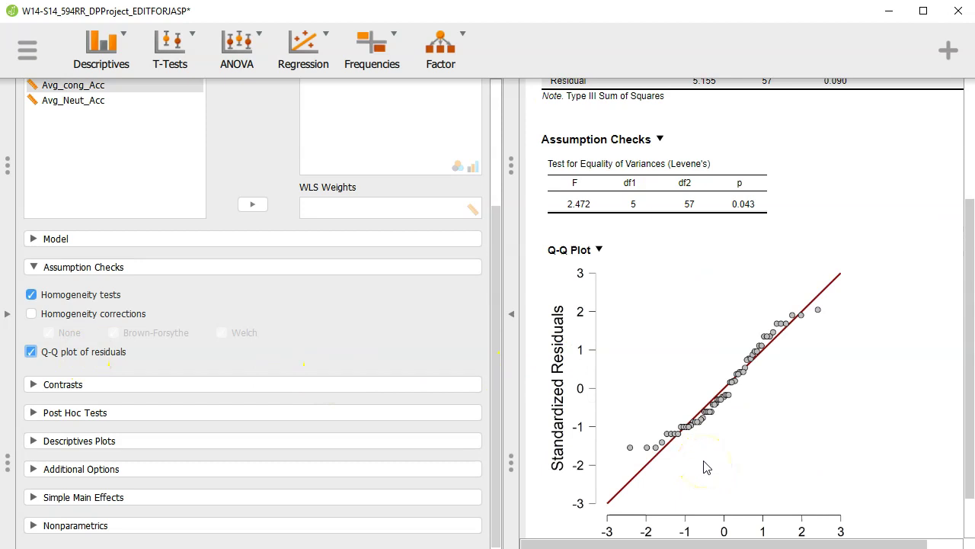
scroll(705, 467, down, 1)
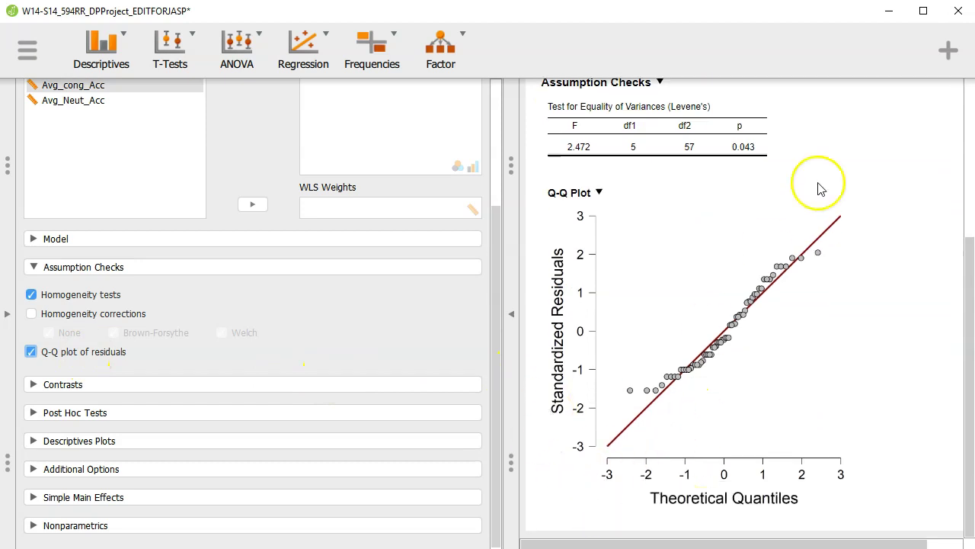
click(120, 266)
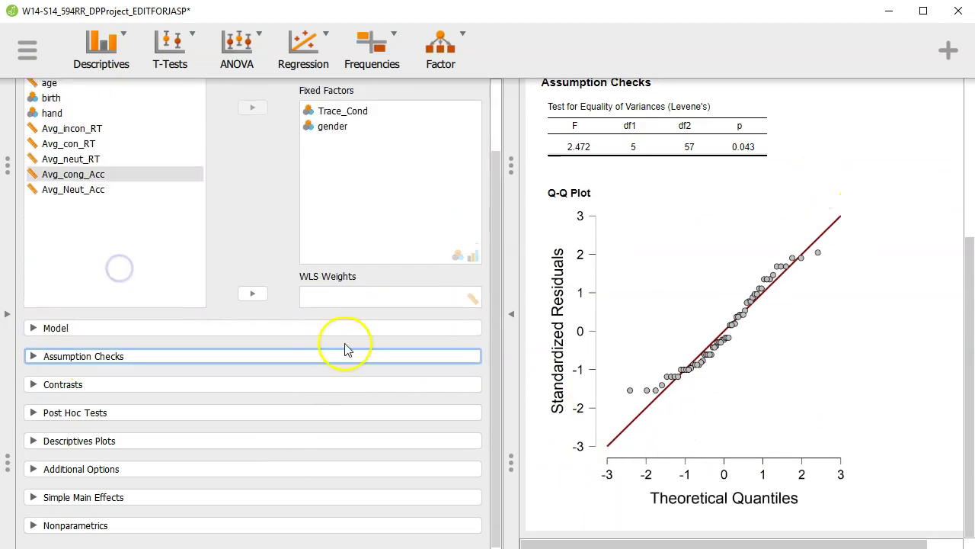
click(152, 388)
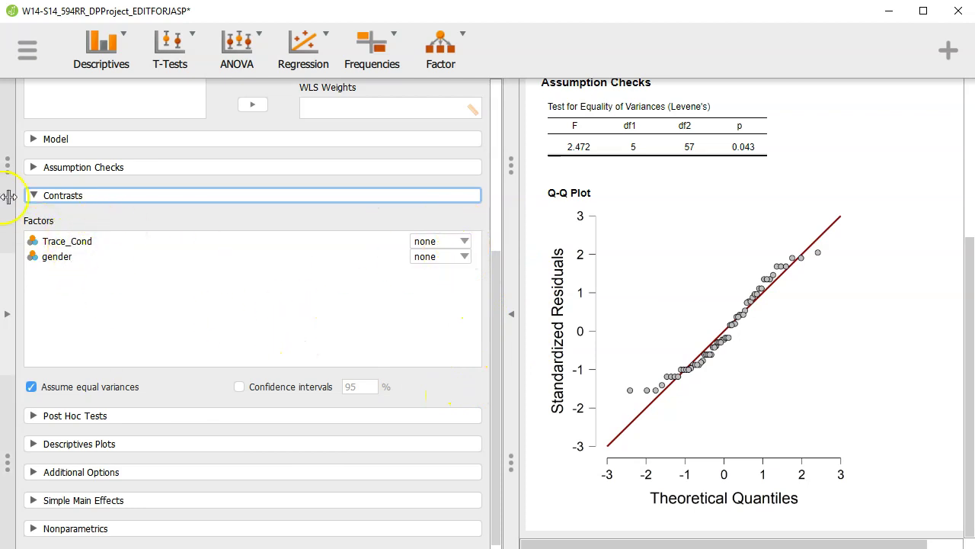
click(109, 196)
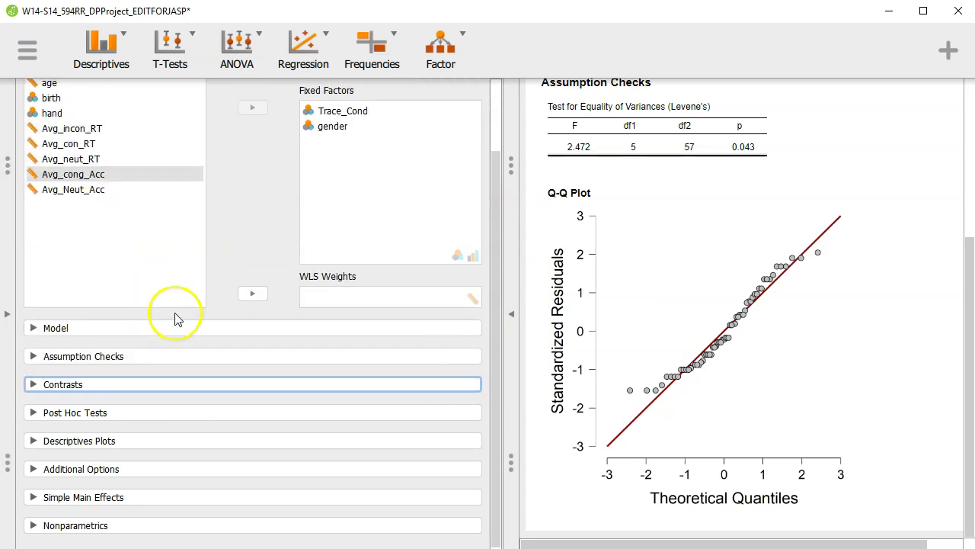
Add Trace_Cond, gender and Trace_Cond * gender to the Tukey post hoc tests
click(122, 412)
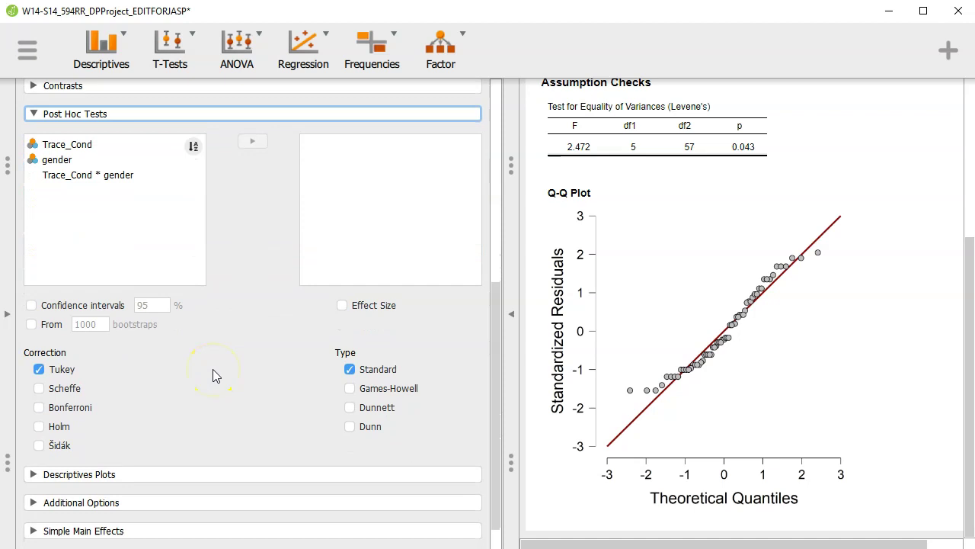
click(79, 144)
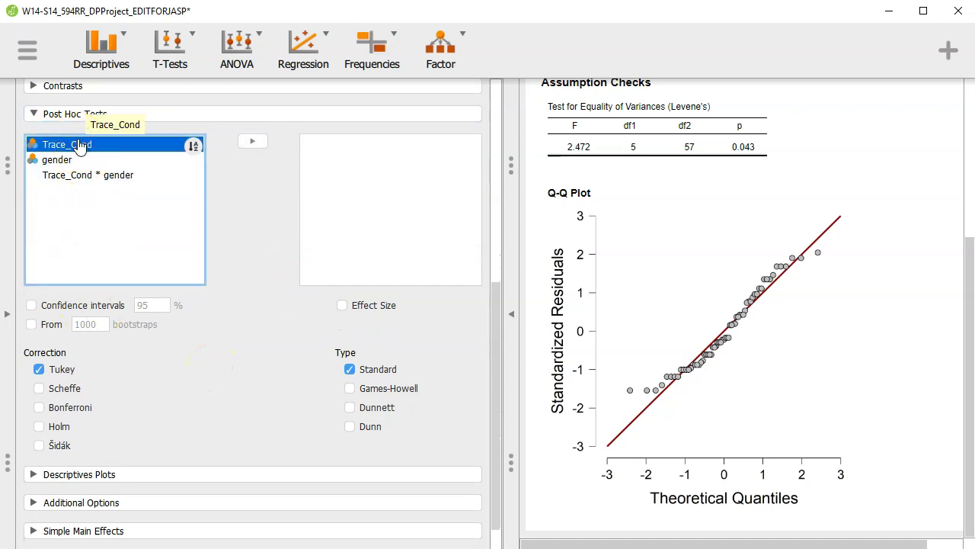
click(252, 142)
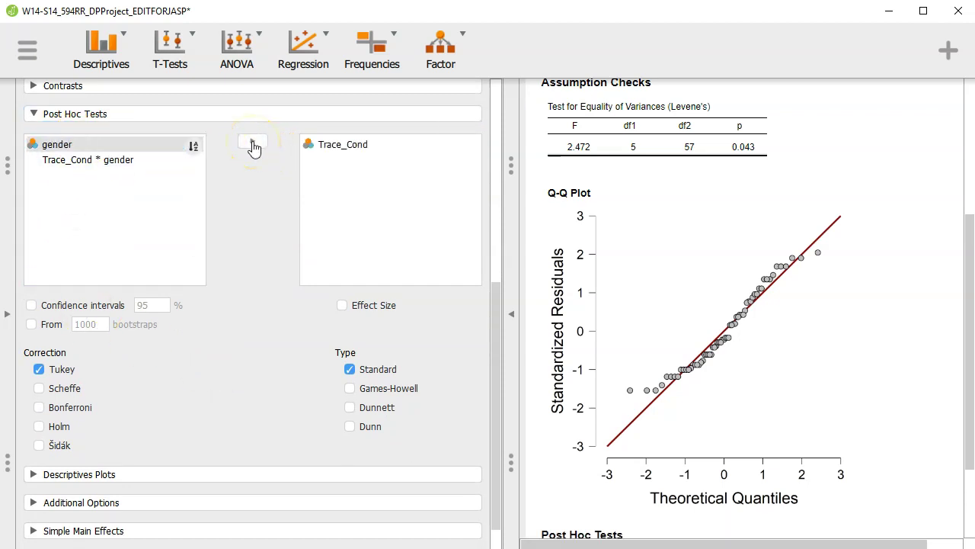
click(77, 144)
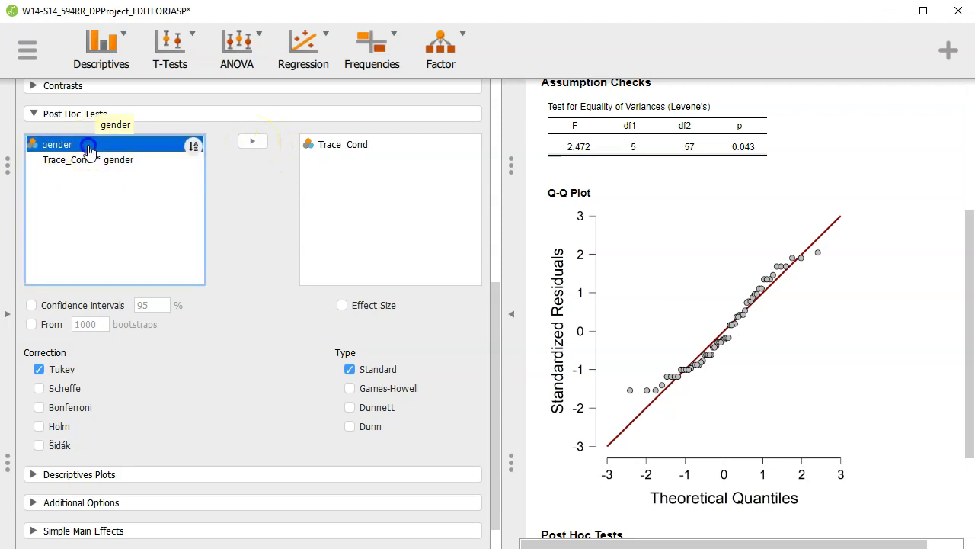
click(249, 141)
click(89, 149)
click(252, 141)
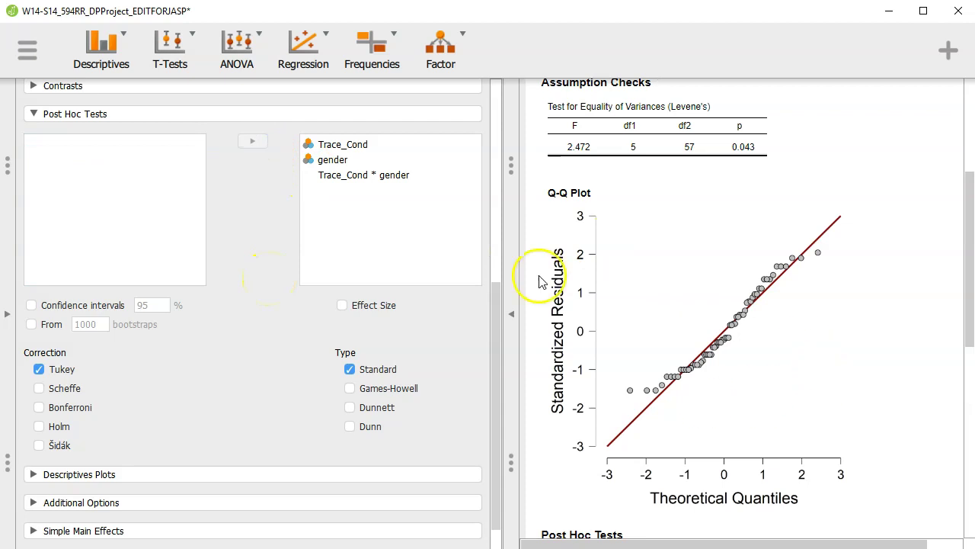
scroll(810, 392, down, 5)
scroll(868, 366, down, 1)
scroll(868, 366, up, 2)
scroll(868, 365, down, 1)
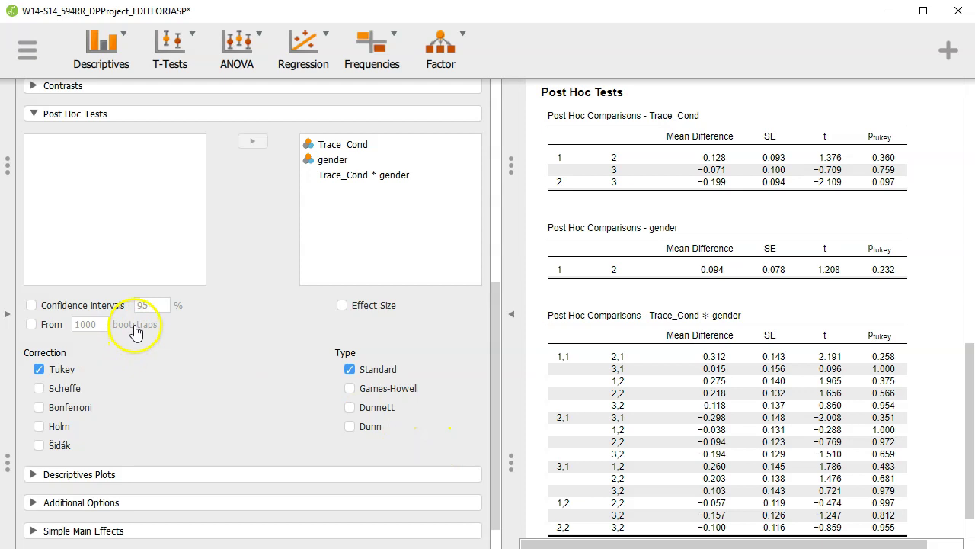
Tick Confidence intervals, Effect Size, and Scheffe and Bonferroni corrections for post hoc tests
click(115, 306)
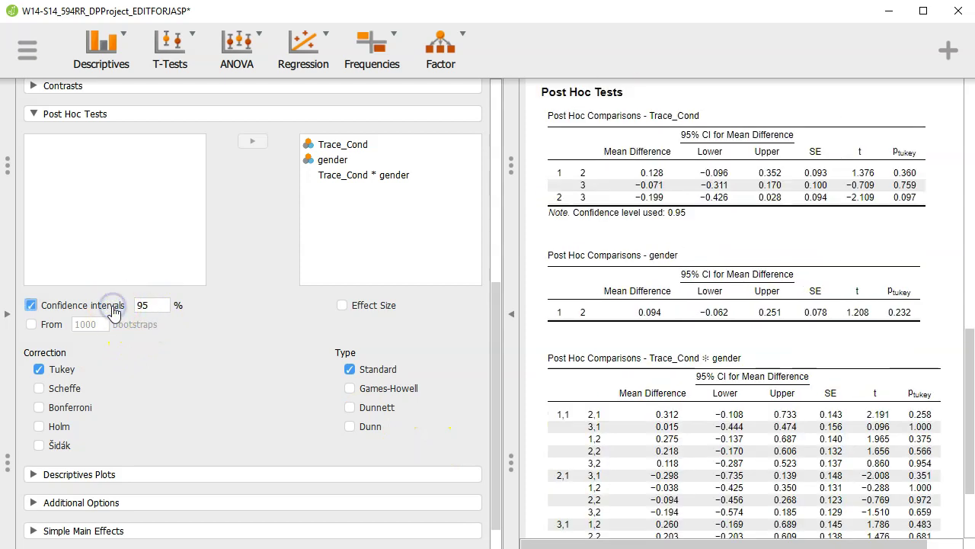
click(344, 305)
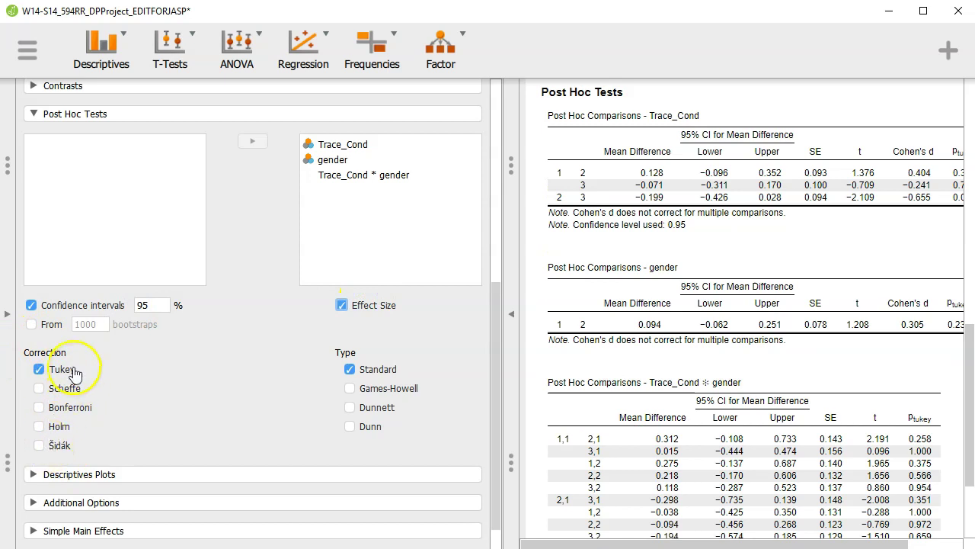
click(62, 407)
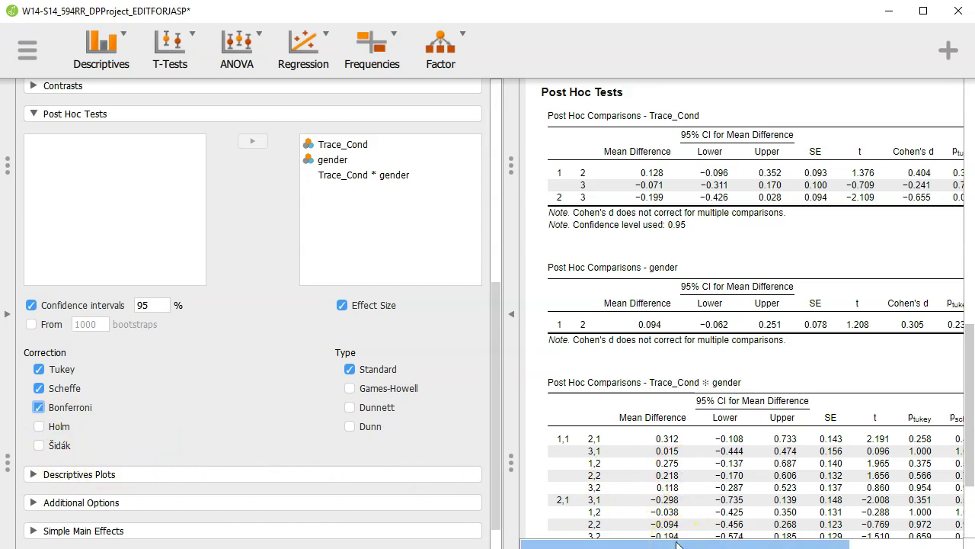
drag(677, 543, 810, 531)
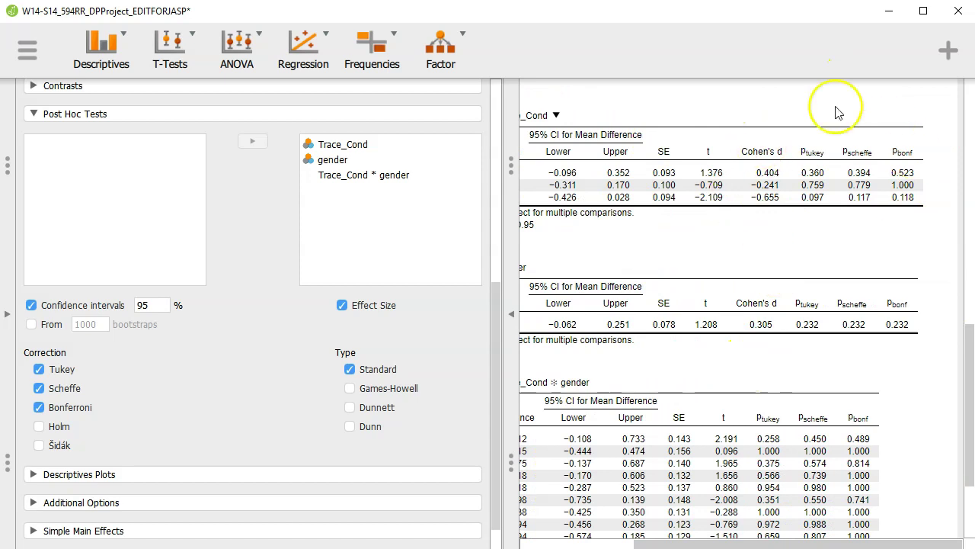
scroll(849, 522, left, 3)
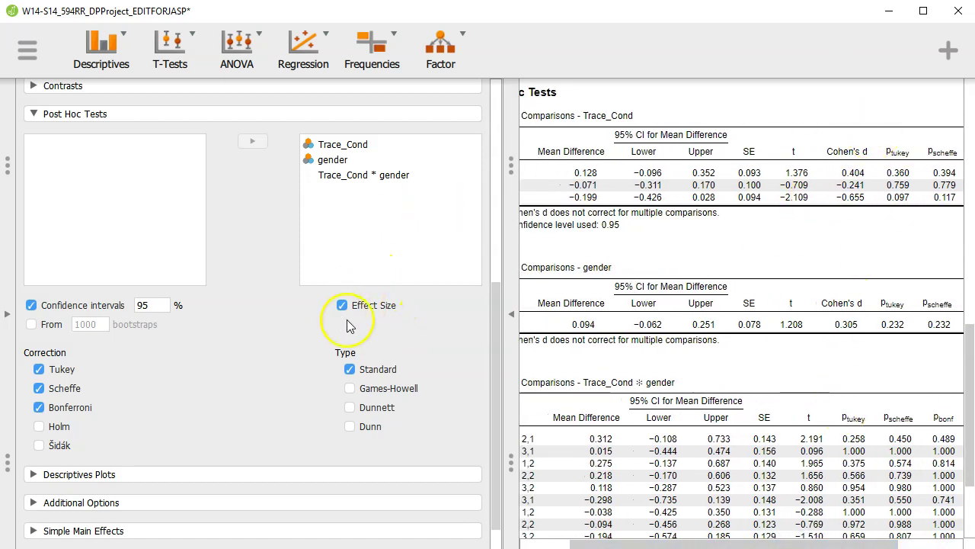
scroll(756, 542, left, 3)
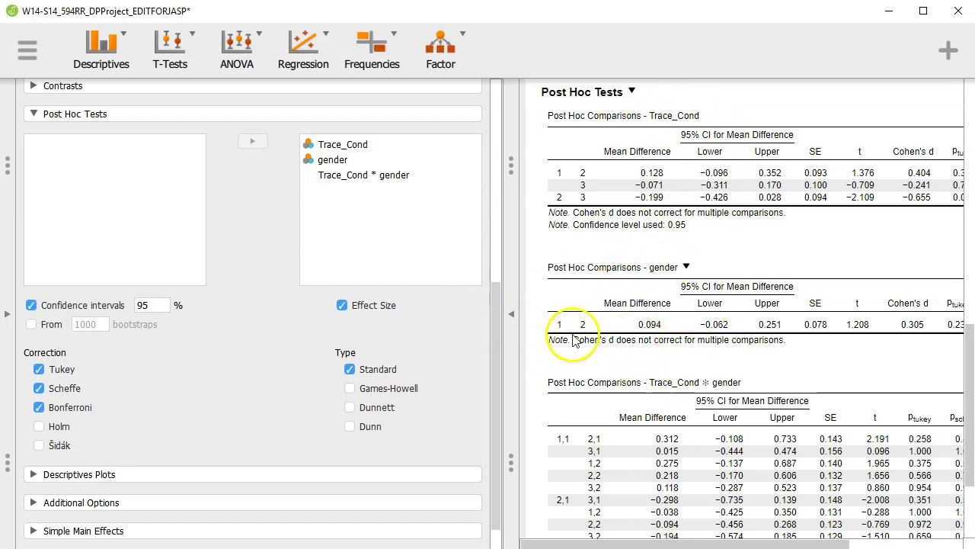
drag(686, 541, 798, 541)
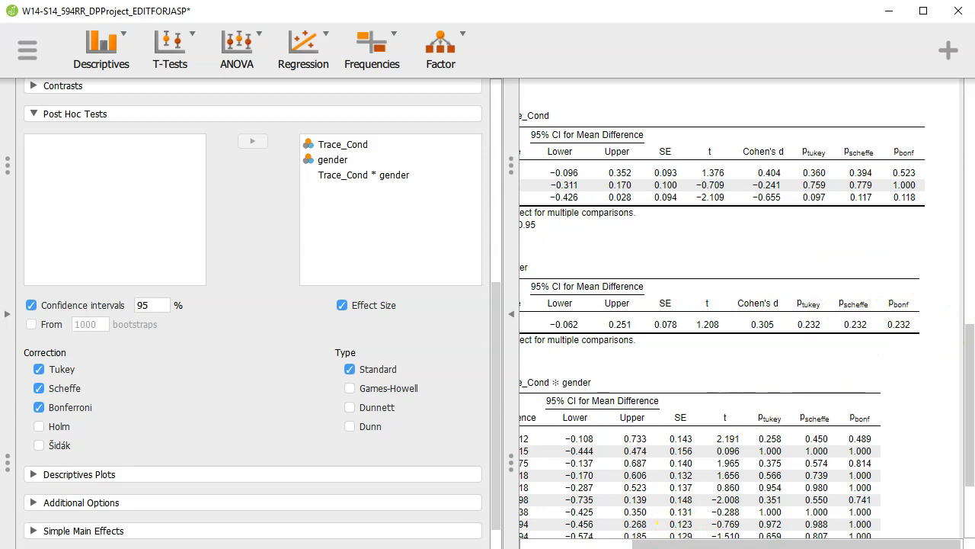
drag(808, 541, 681, 540)
scroll(831, 369, down, 3)
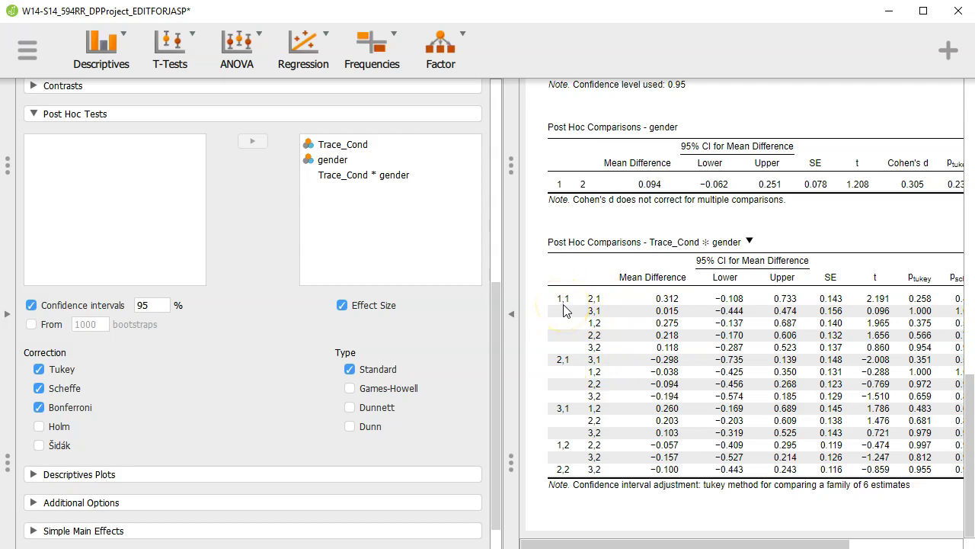
click(754, 305)
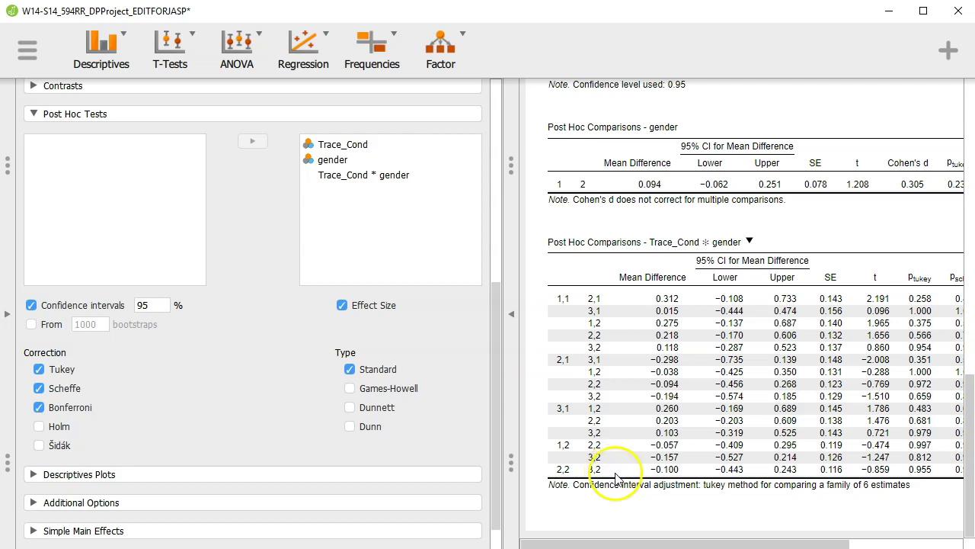
drag(702, 546, 867, 542)
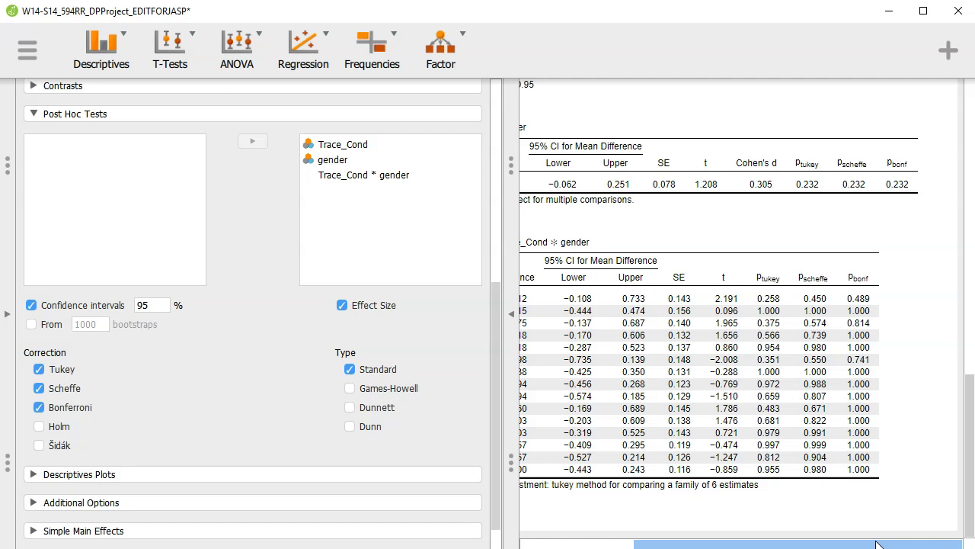
drag(876, 544, 730, 535)
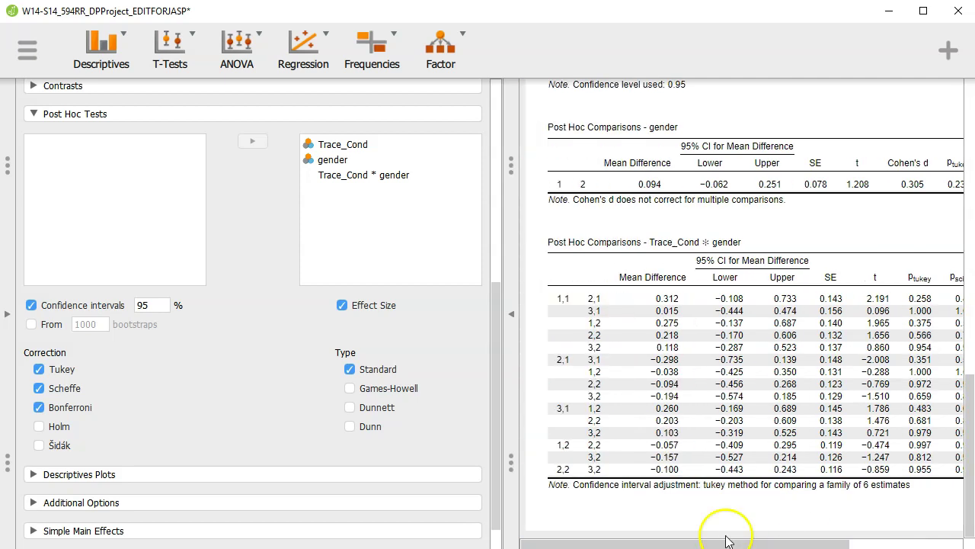
In Descriptives Plots, put gender on the Horizontal Axis and Trace_Cond on Separate Lines
click(237, 116)
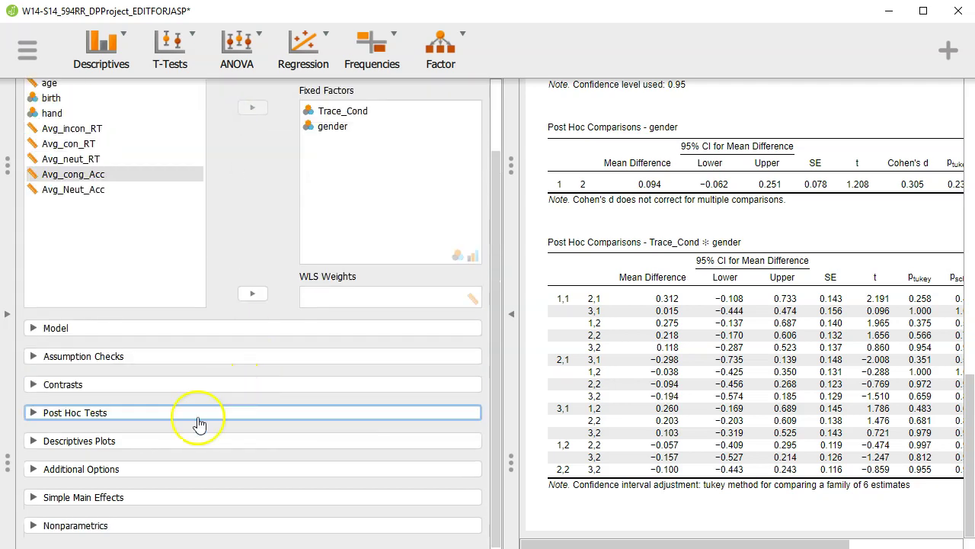
click(216, 445)
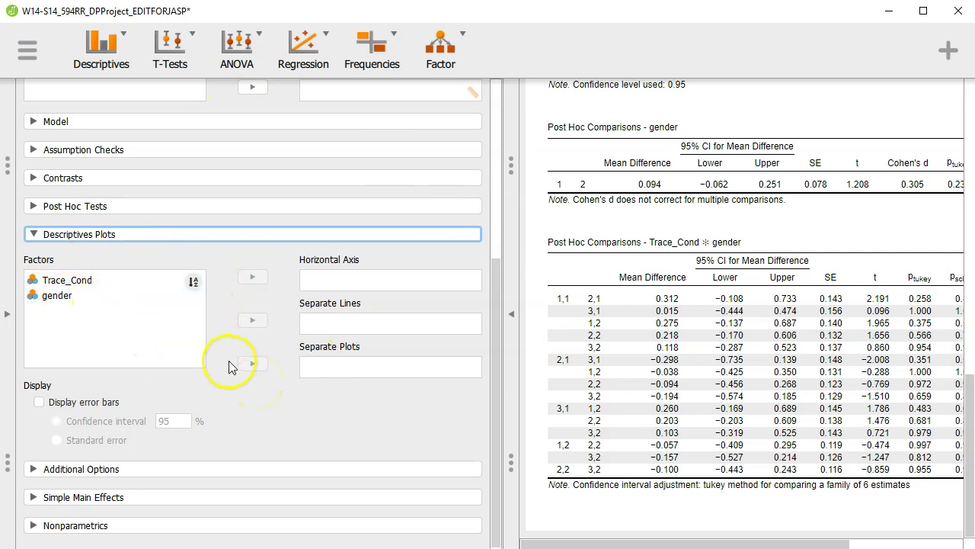
click(72, 300)
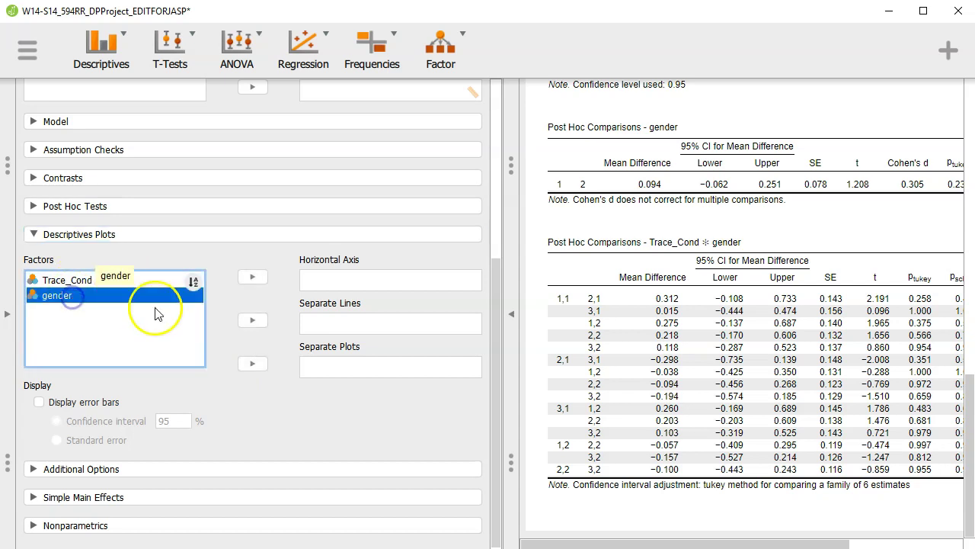
click(254, 278)
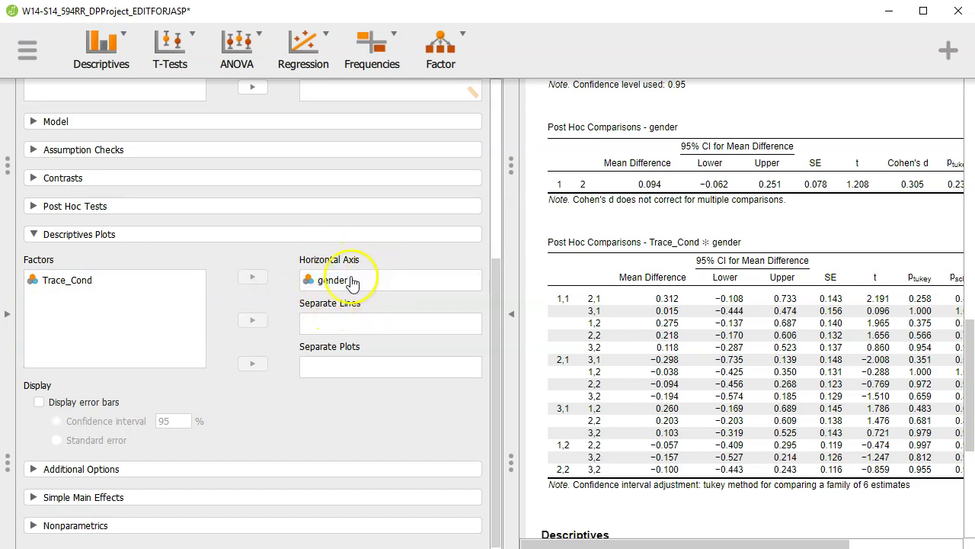
click(113, 282)
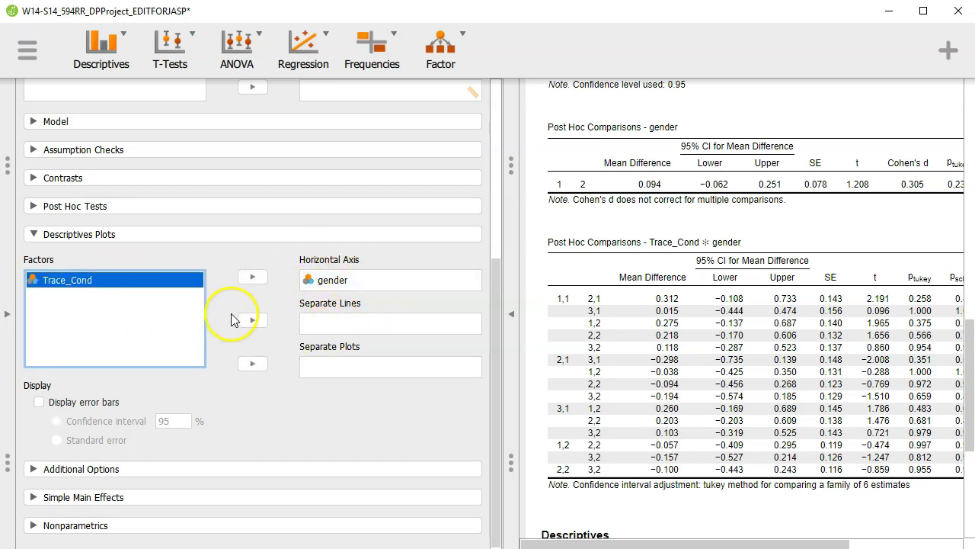
click(253, 321)
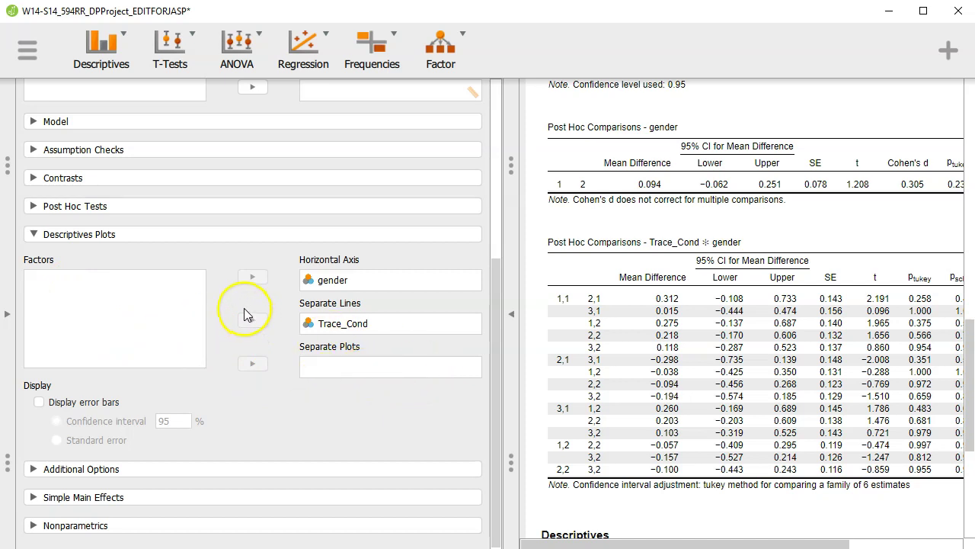
Display Standard error bars on the descriptives plot, then collapse Descriptives Plots
click(103, 404)
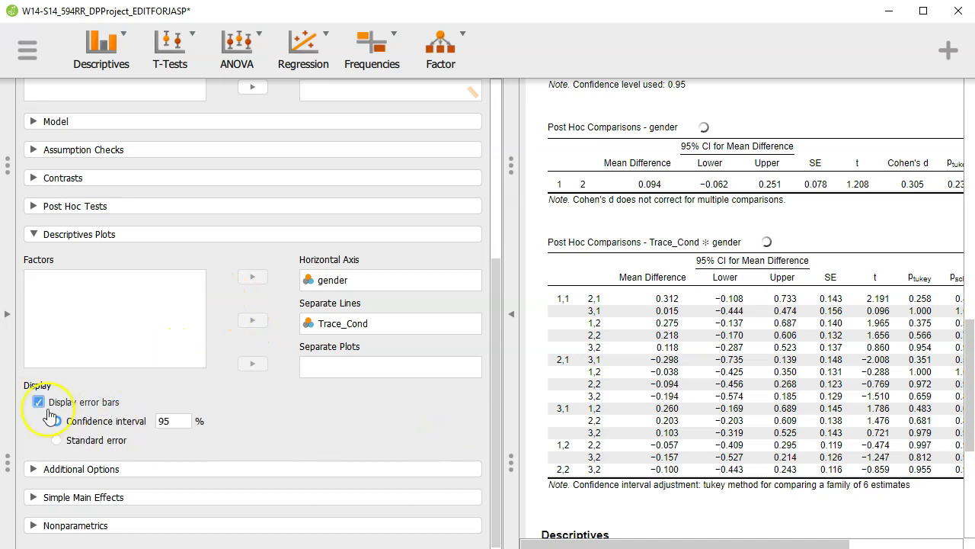
click(58, 440)
scroll(603, 327, down, 4)
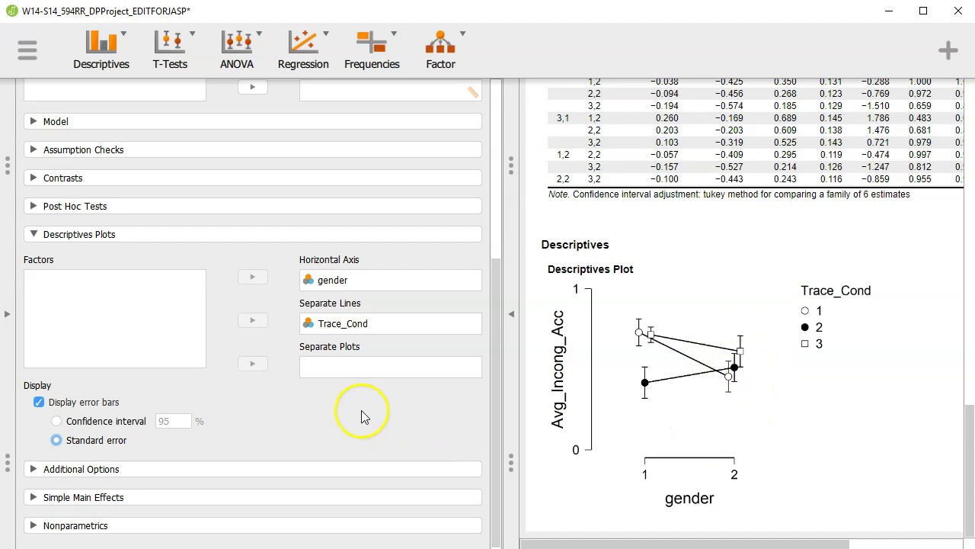
click(113, 241)
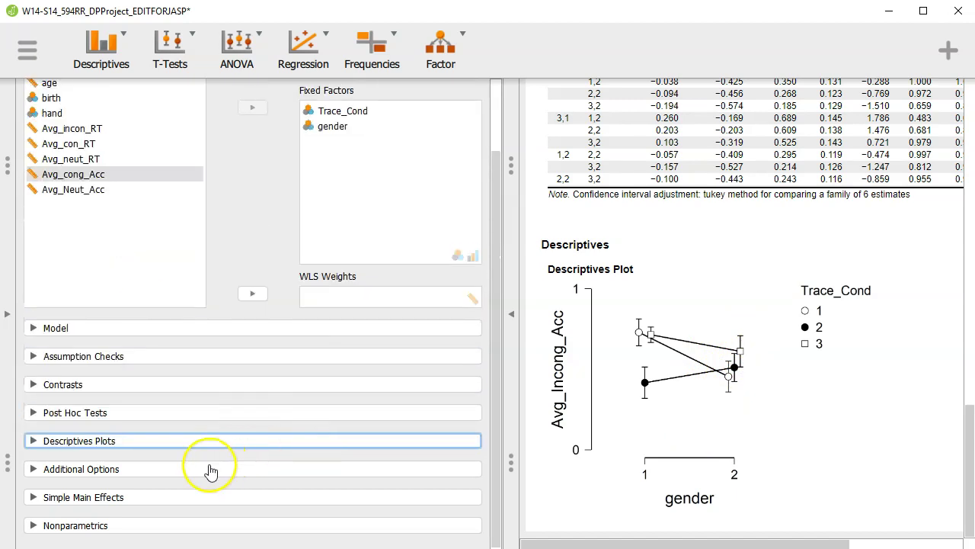
Request marginal means for Trace_Cond, gender and Trace_Cond * gender
click(177, 467)
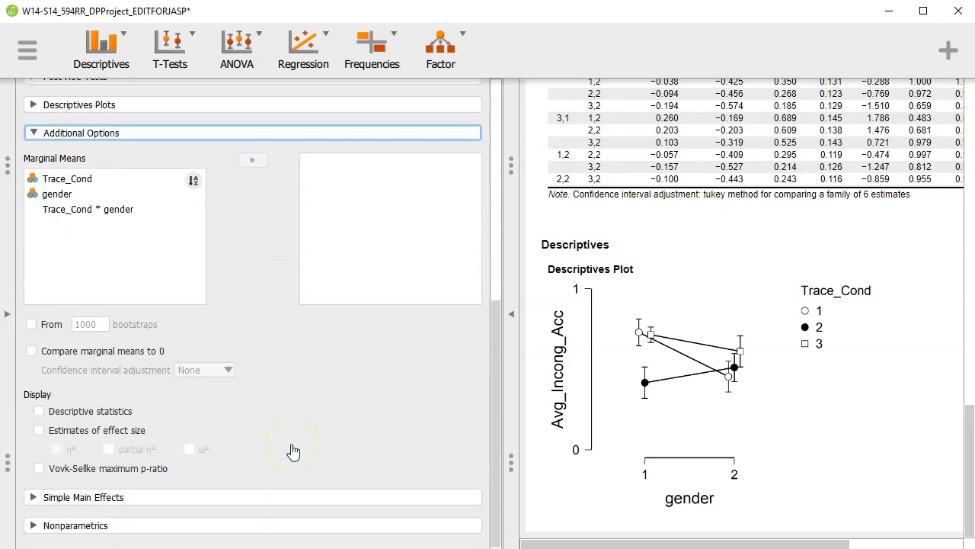
click(69, 181)
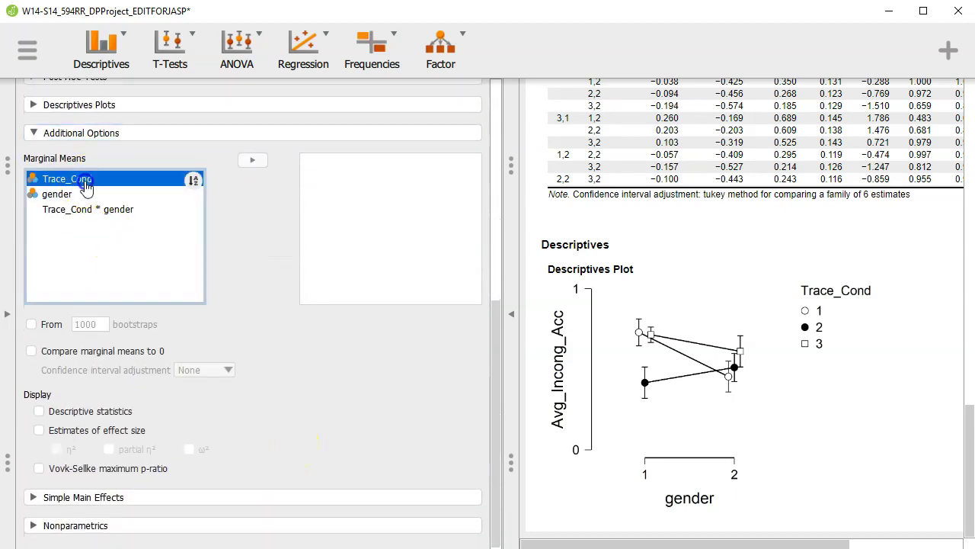
shift+click(90, 210)
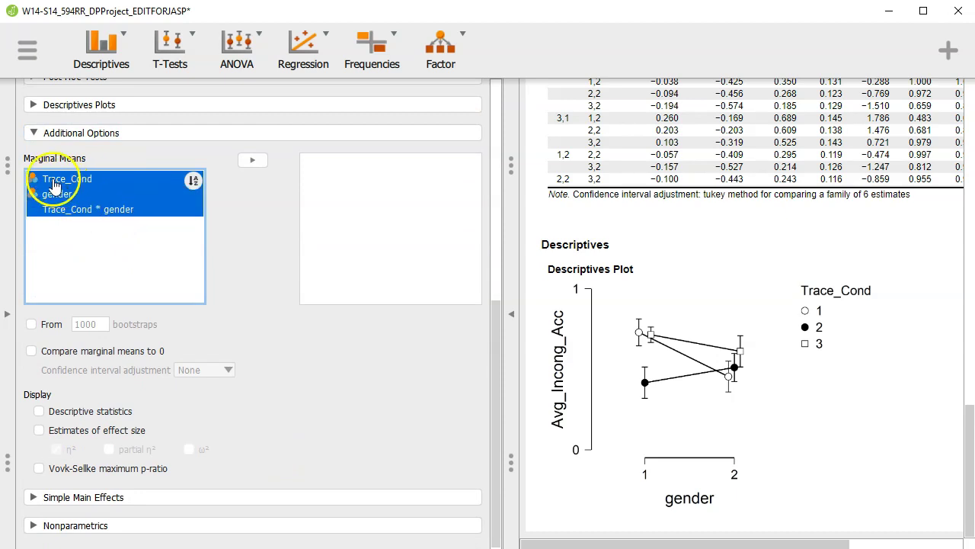
click(252, 159)
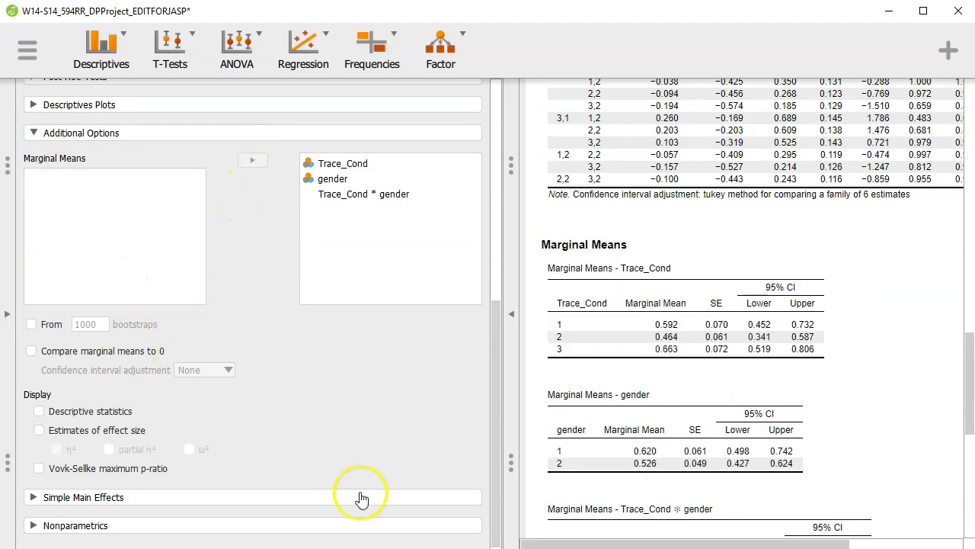
Review the marginal means tables (gender 1: 0.620, gender 2: 0.526), then collapse Additional Options
scroll(618, 446, down, 1)
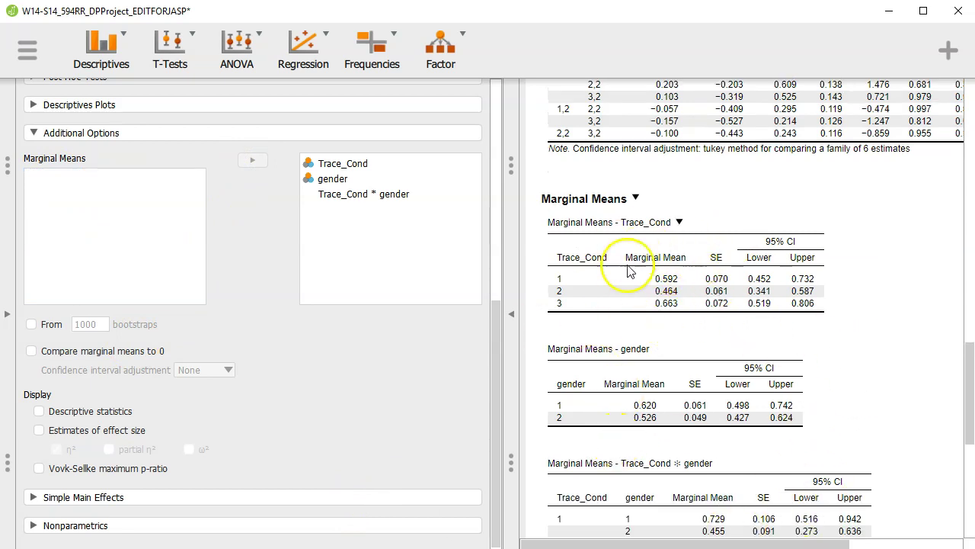
scroll(719, 347, down, 2)
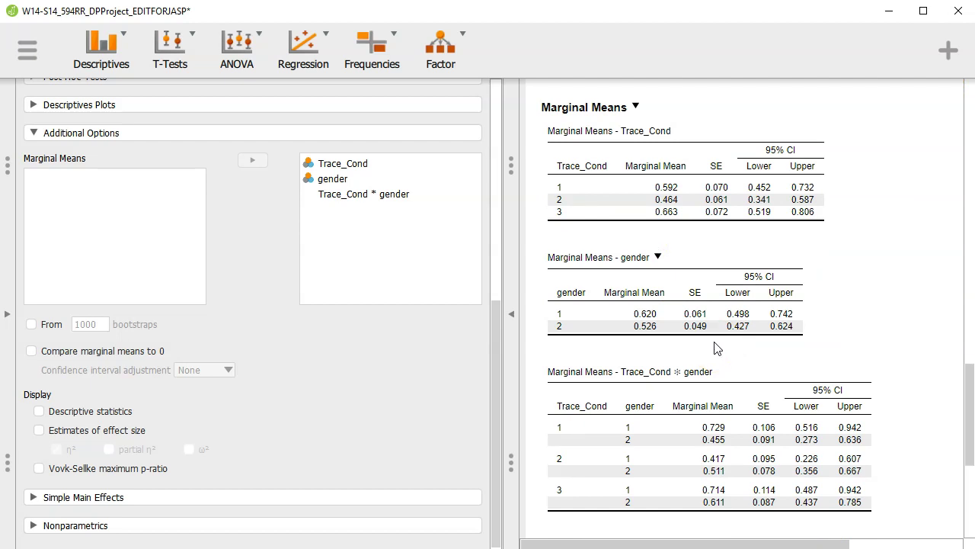
click(706, 333)
scroll(662, 427, down, 2)
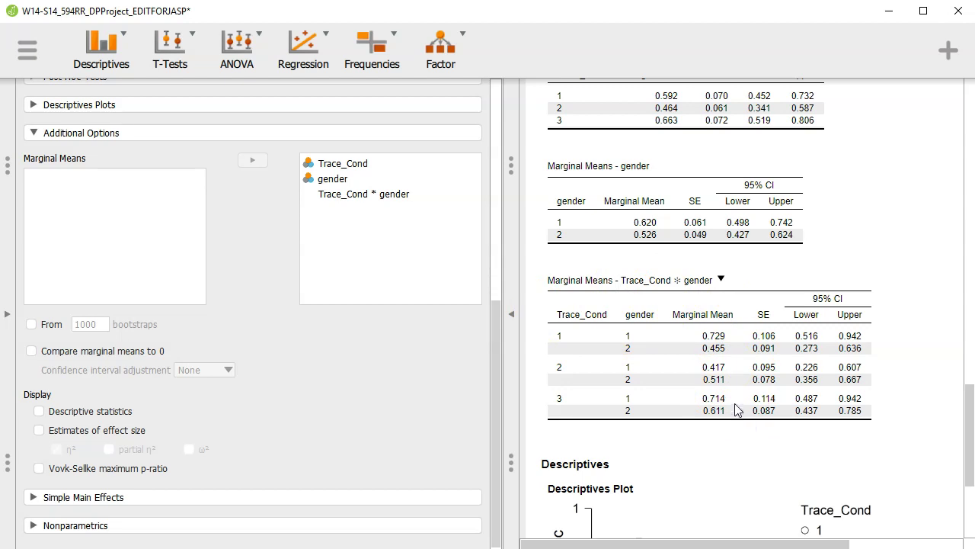
scroll(735, 410, down, 2)
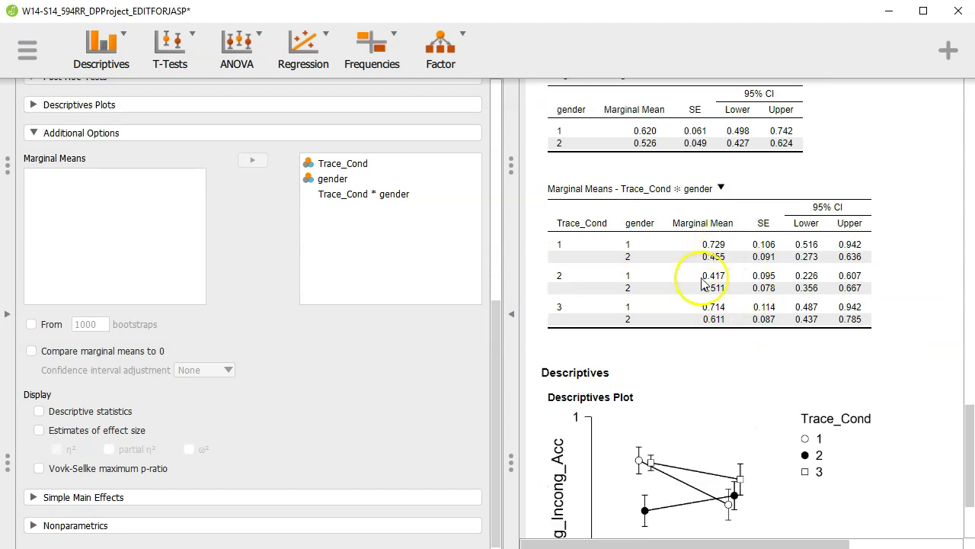
scroll(735, 358, down, 3)
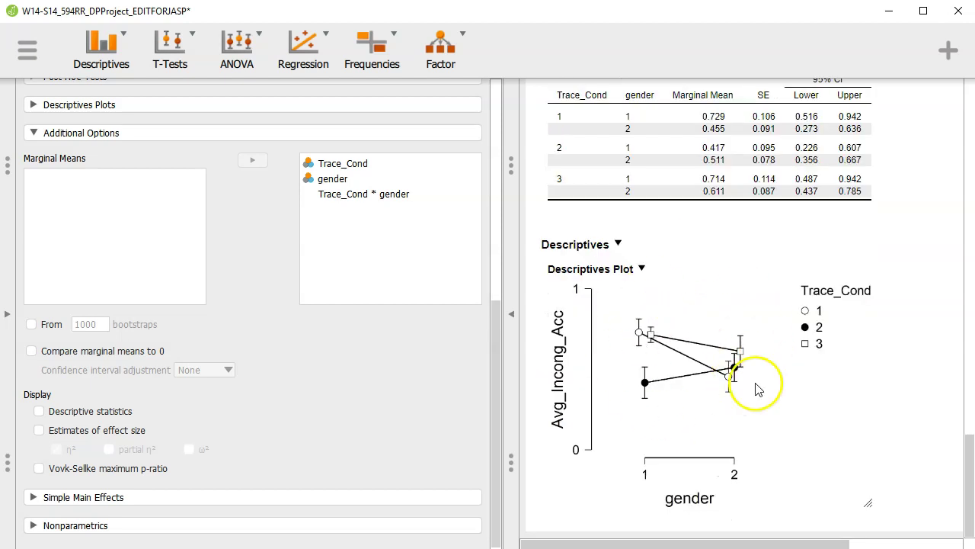
scroll(754, 432, up, 2)
scroll(754, 433, up, 3)
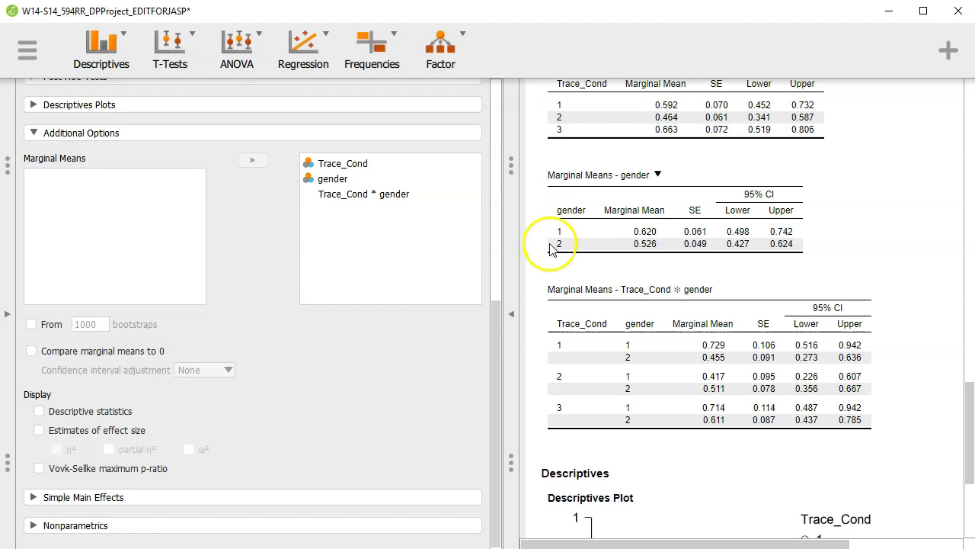
scroll(668, 266, up, 2)
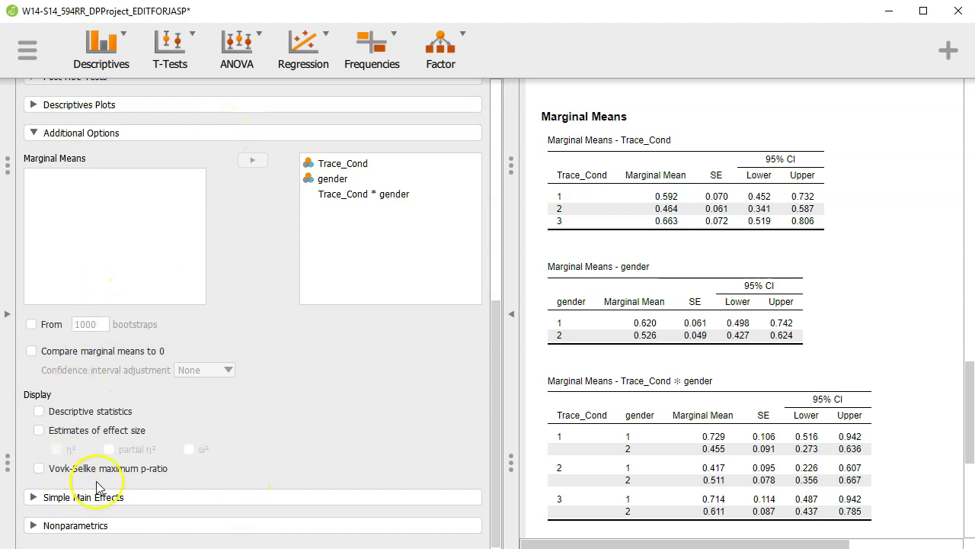
click(101, 131)
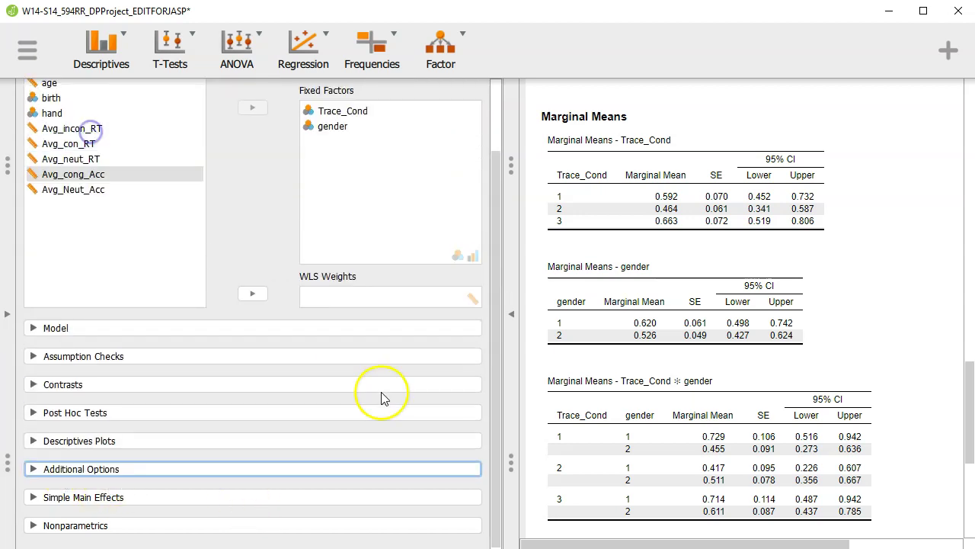
Expand Simple Main Effects to show Trace_Cond and gender as available factors
click(168, 503)
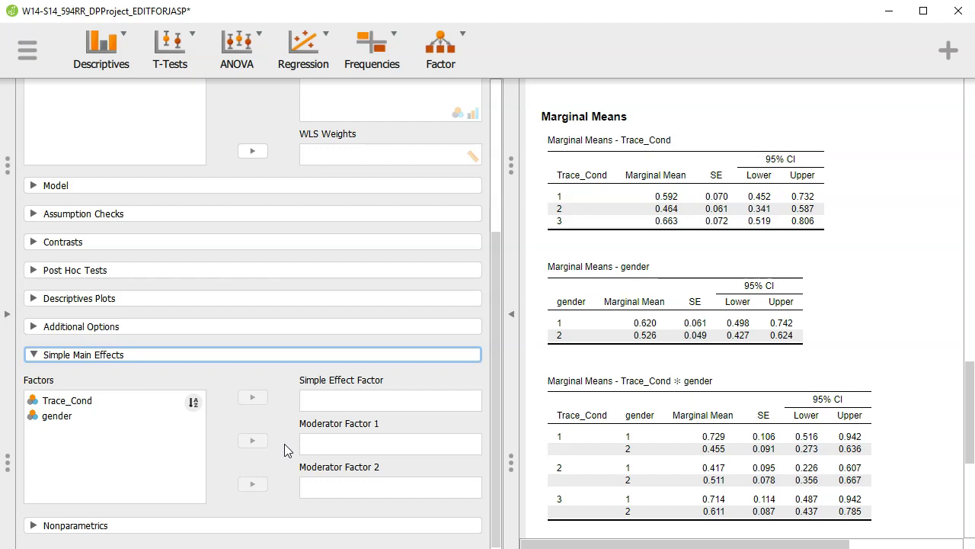
click(259, 444)
scroll(625, 343, down, 5)
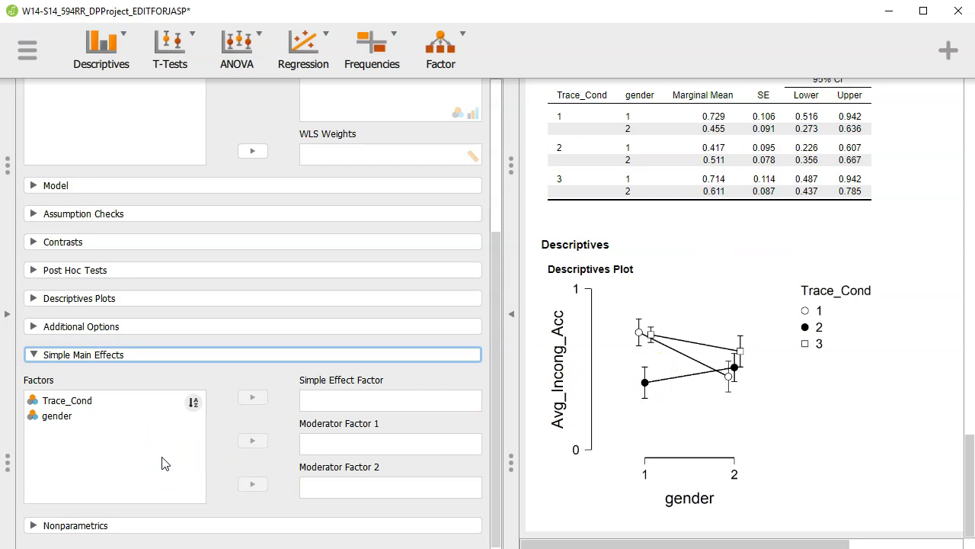
click(358, 437)
scroll(694, 384, up, 10)
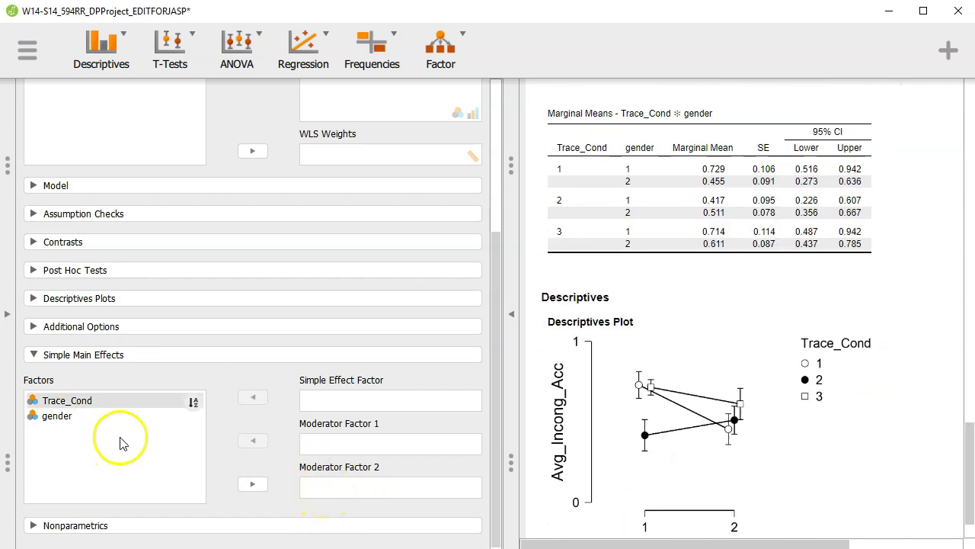
Make gender the simple effect factor and Trace_Cond the first moderator factor
click(58, 418)
click(66, 418)
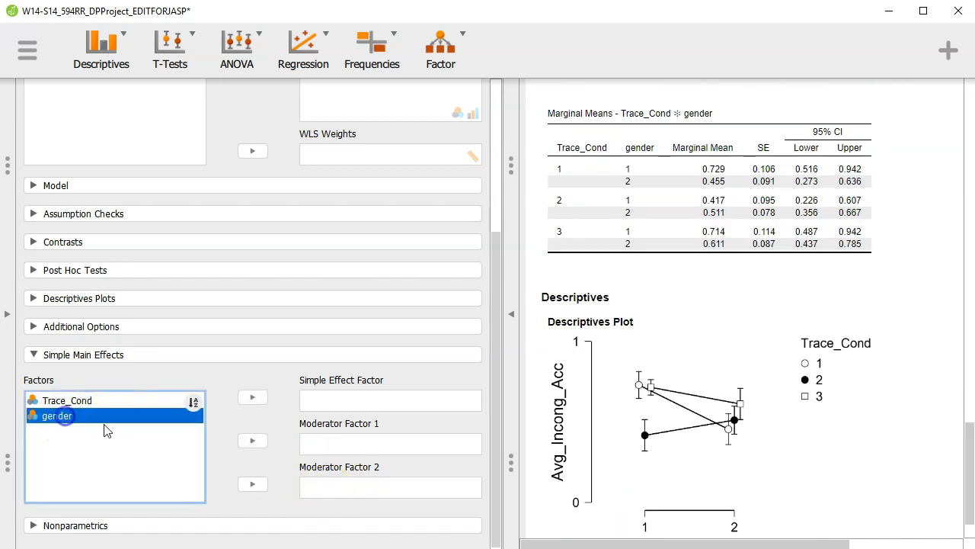
click(253, 398)
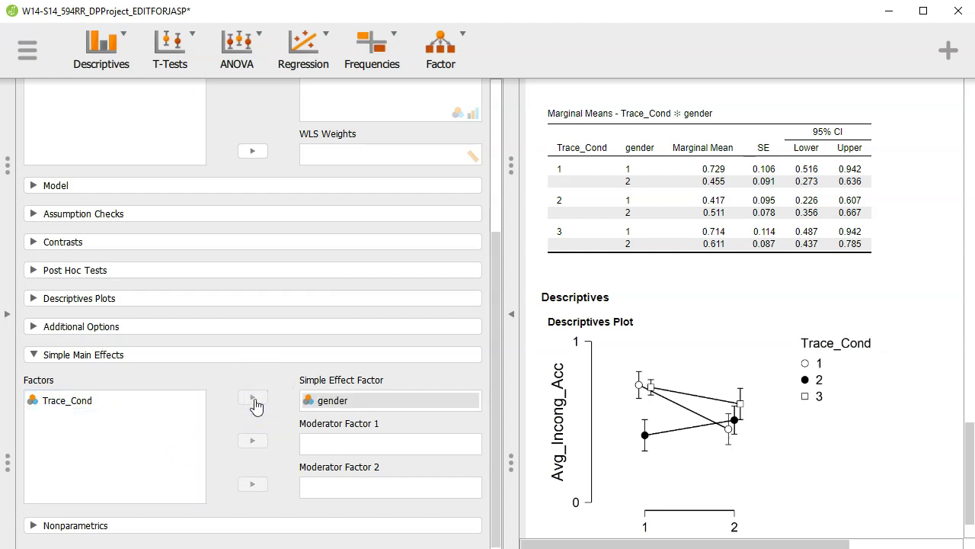
click(76, 400)
click(258, 443)
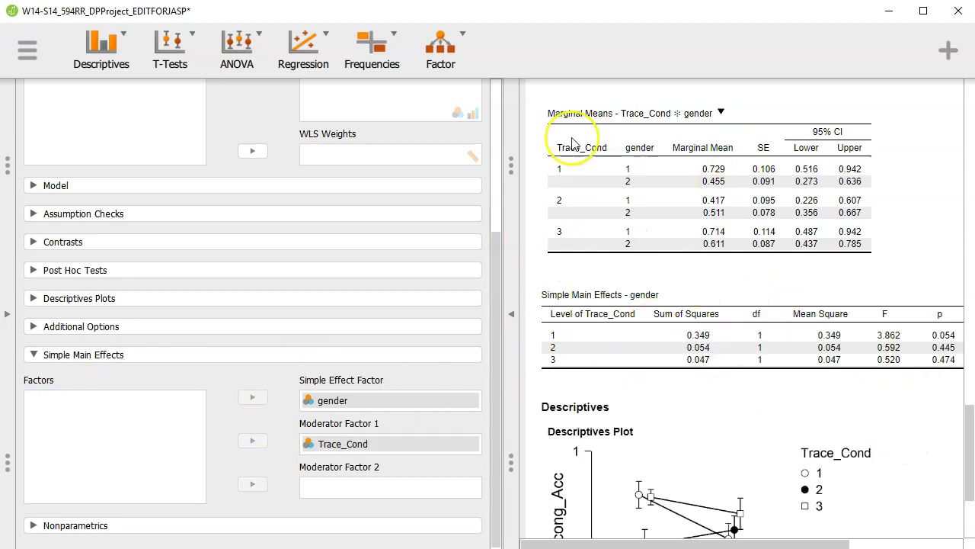
scroll(634, 392, down, 4)
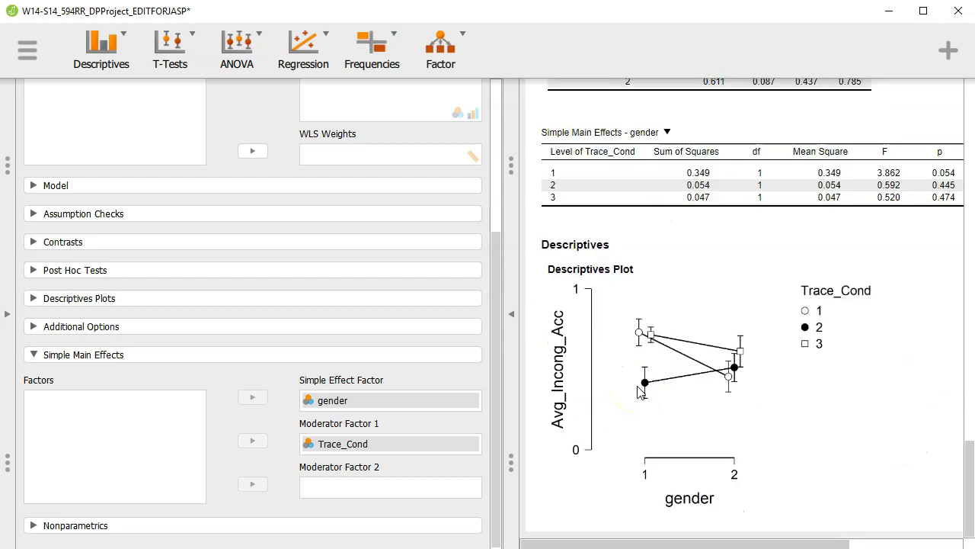
scroll(640, 392, up, 4)
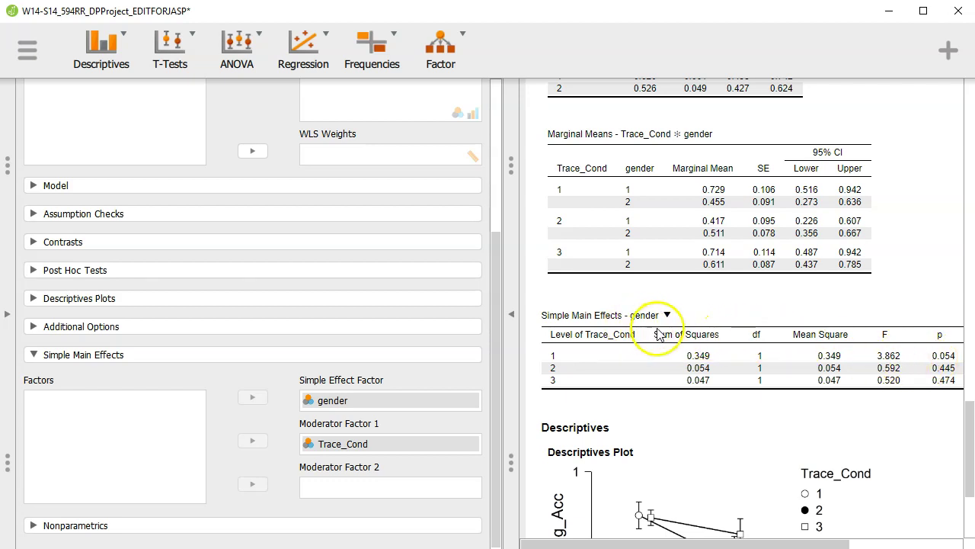
scroll(659, 335, down, 2)
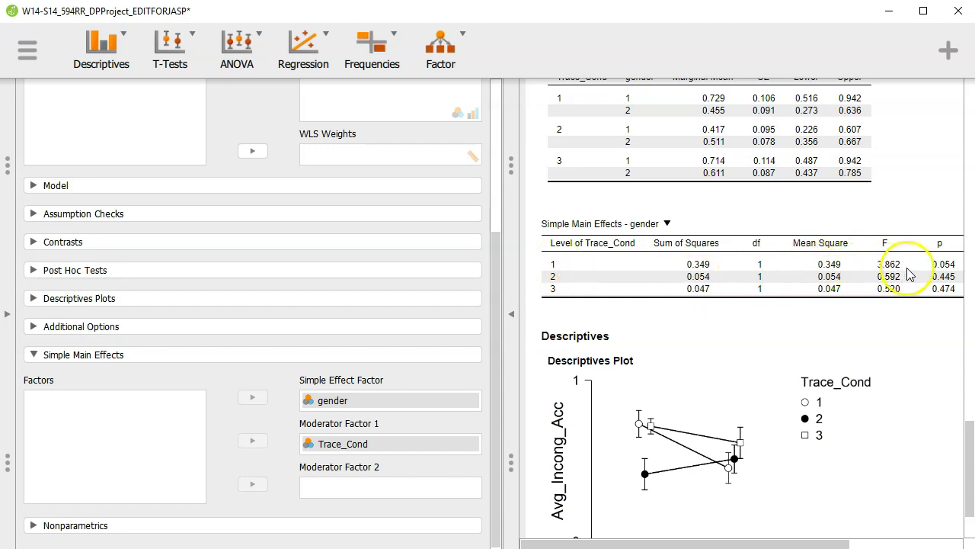
drag(771, 542, 814, 543)
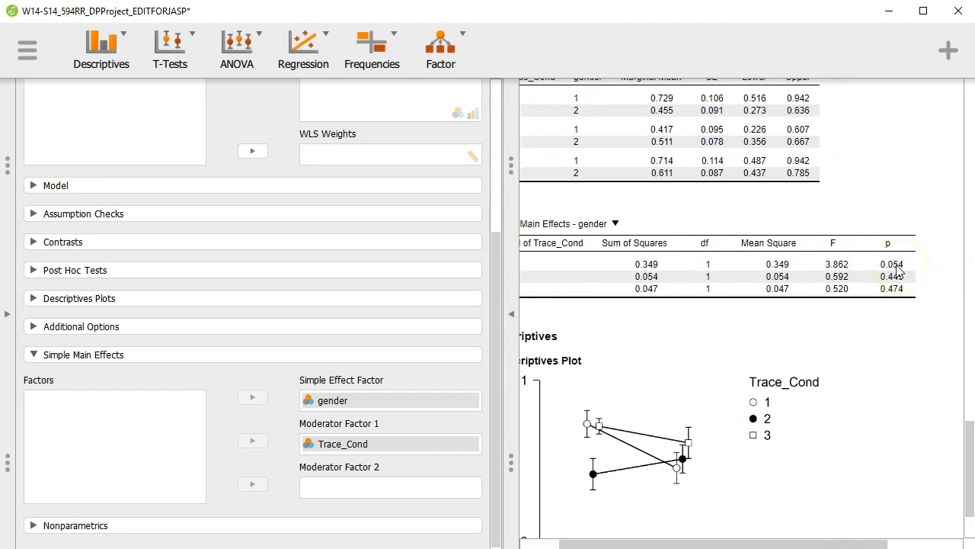
drag(870, 542, 807, 539)
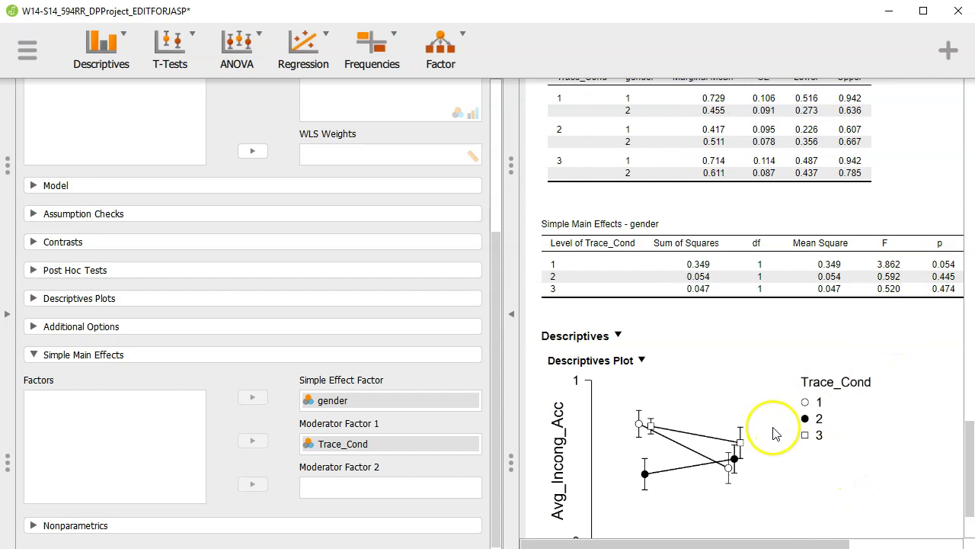
scroll(776, 432, up, 2)
scroll(855, 439, down, 2)
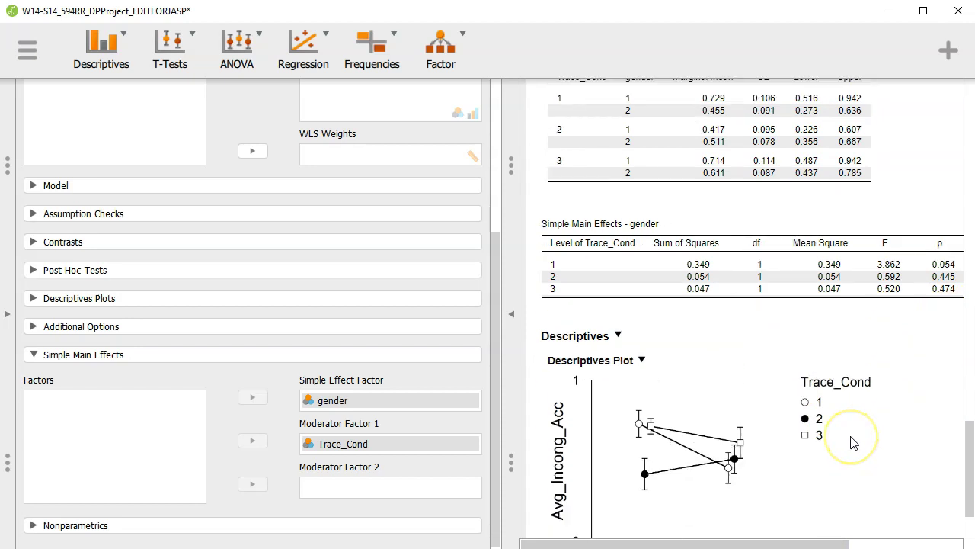
scroll(855, 440, up, 4)
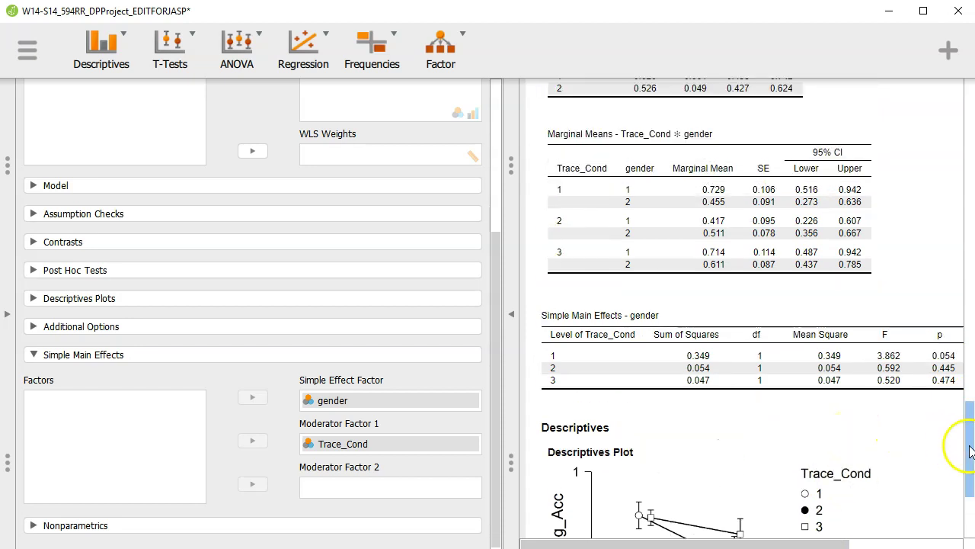
drag(970, 451, 966, 124)
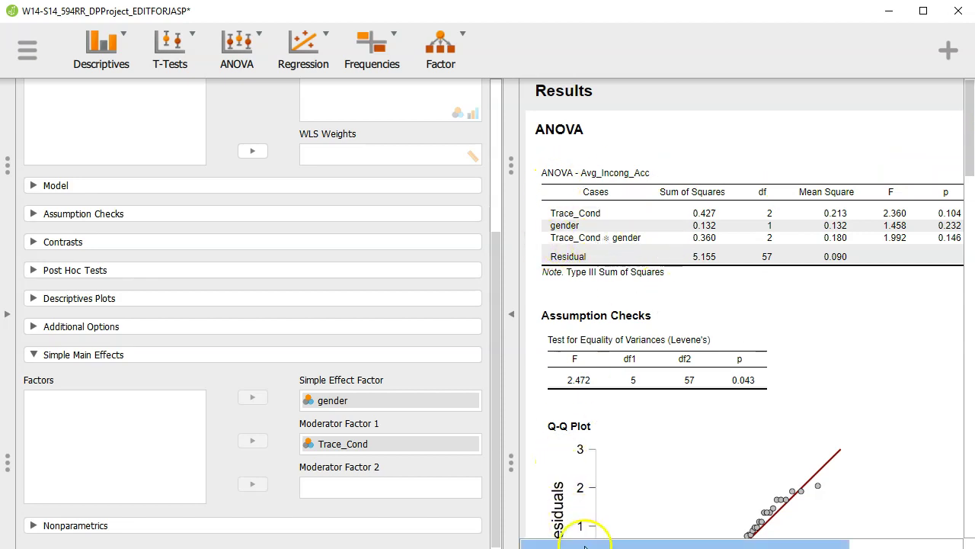
drag(584, 545, 635, 544)
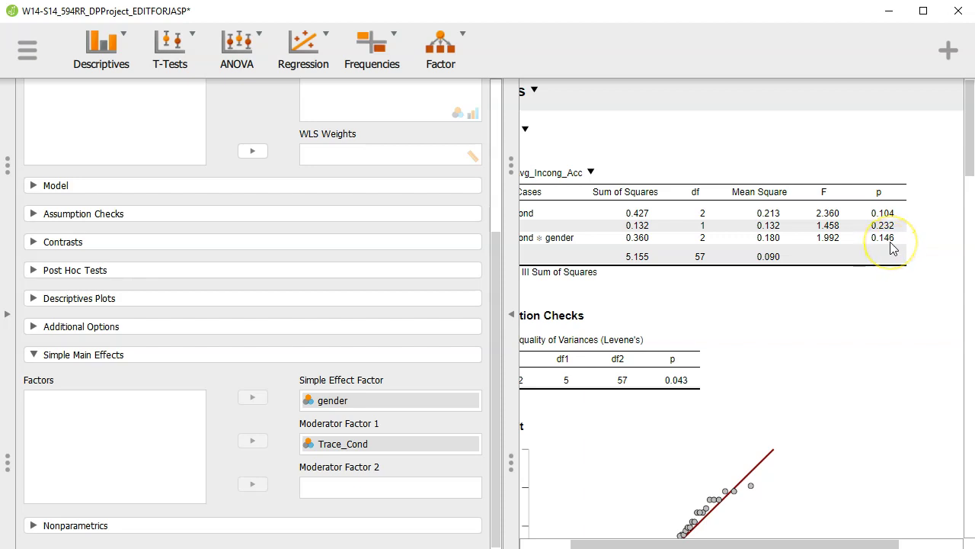
drag(967, 137, 949, 453)
drag(815, 545, 746, 538)
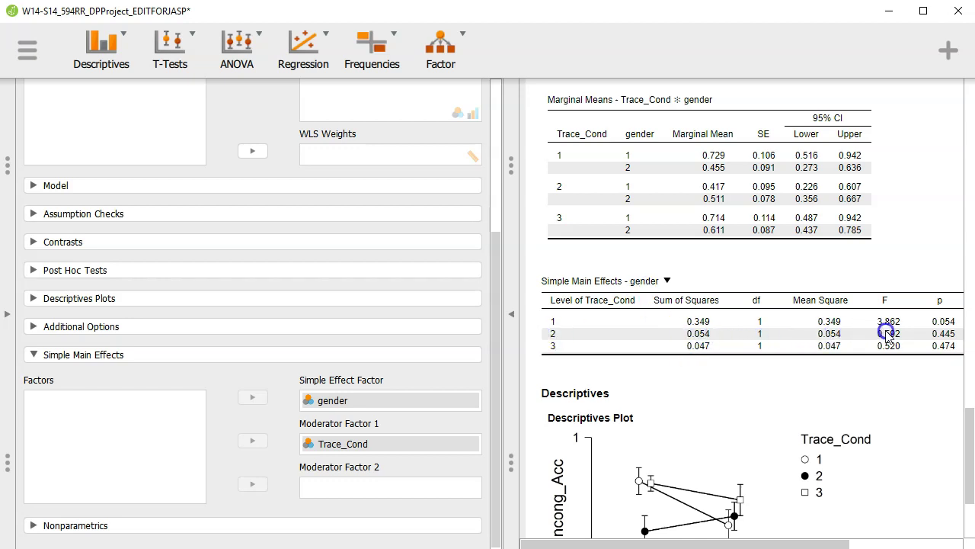
Review the gender simple effects table and descriptives plot, then collapse Simple Main Effects
click(583, 342)
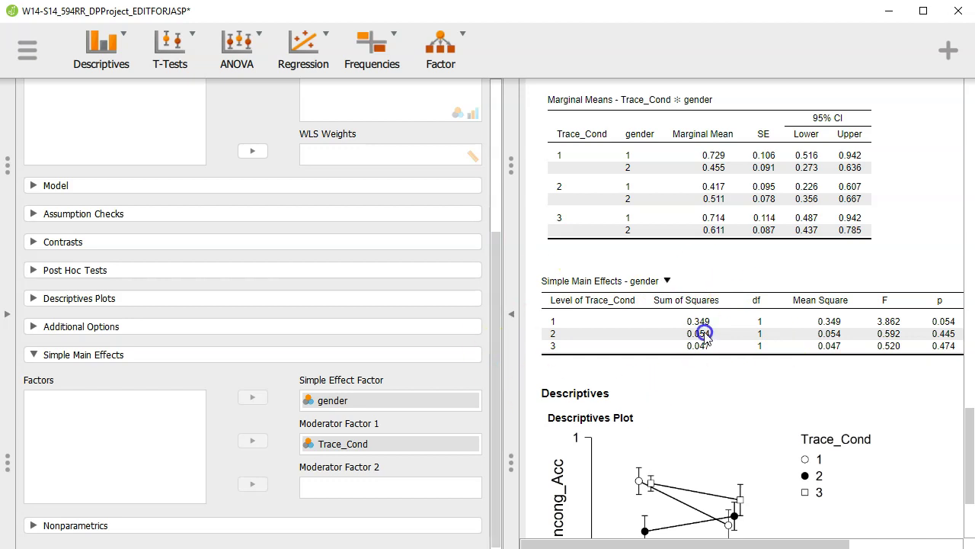
scroll(705, 334, down, 3)
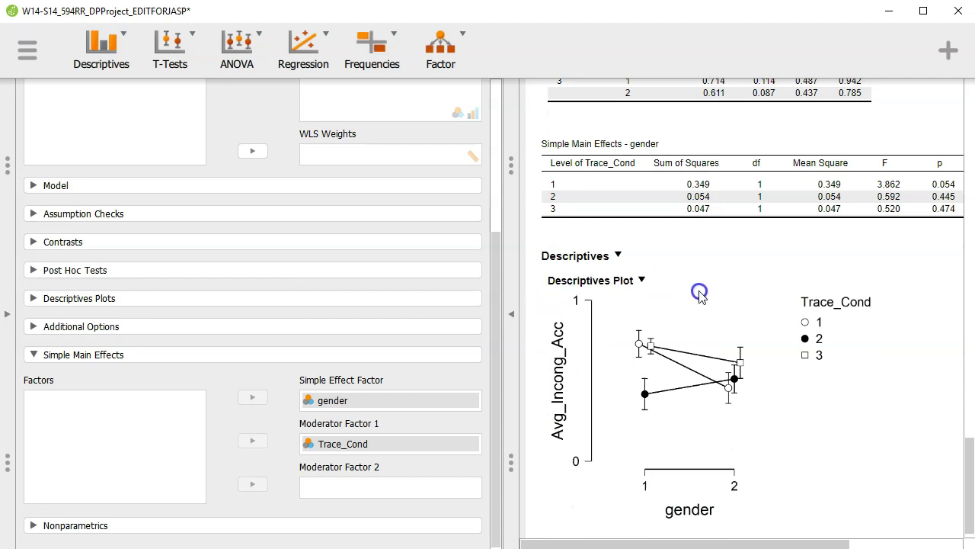
click(141, 352)
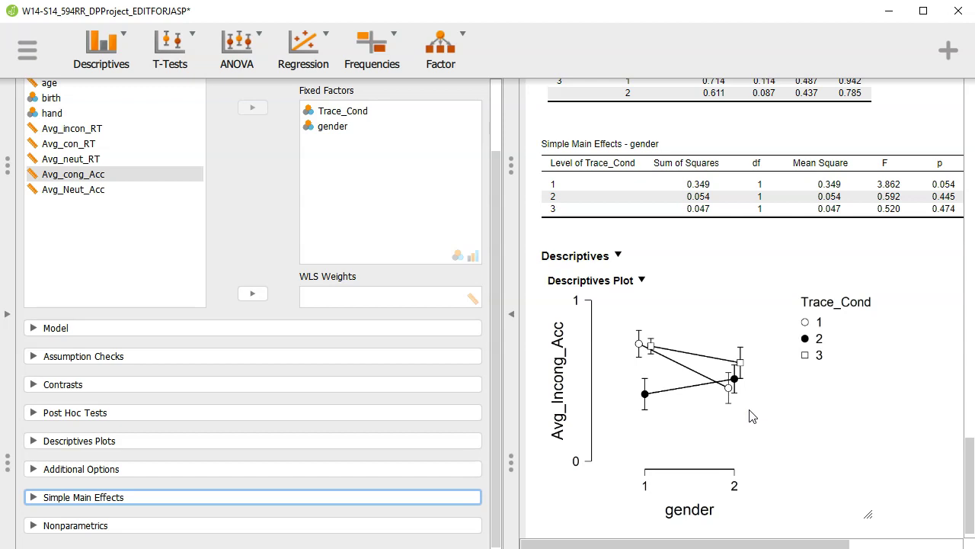
click(244, 47)
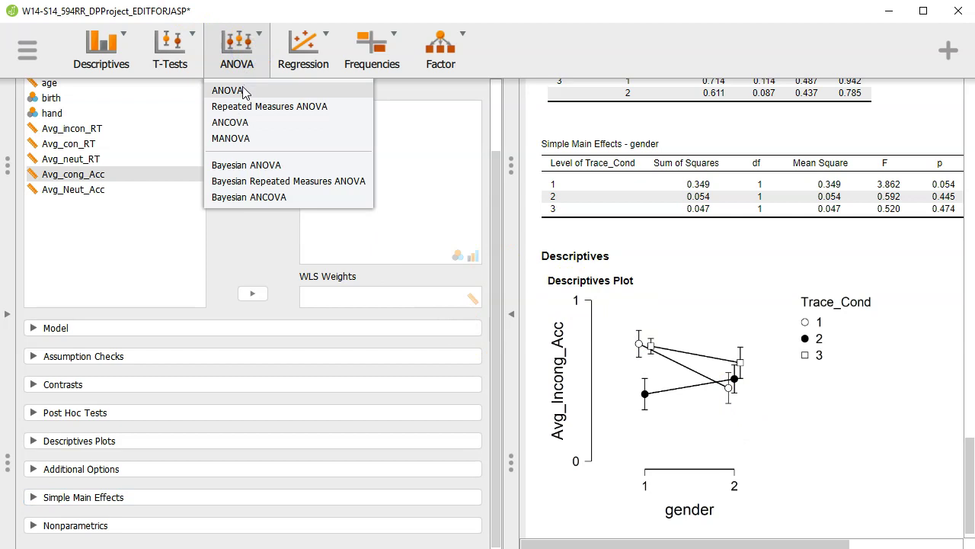
click(244, 60)
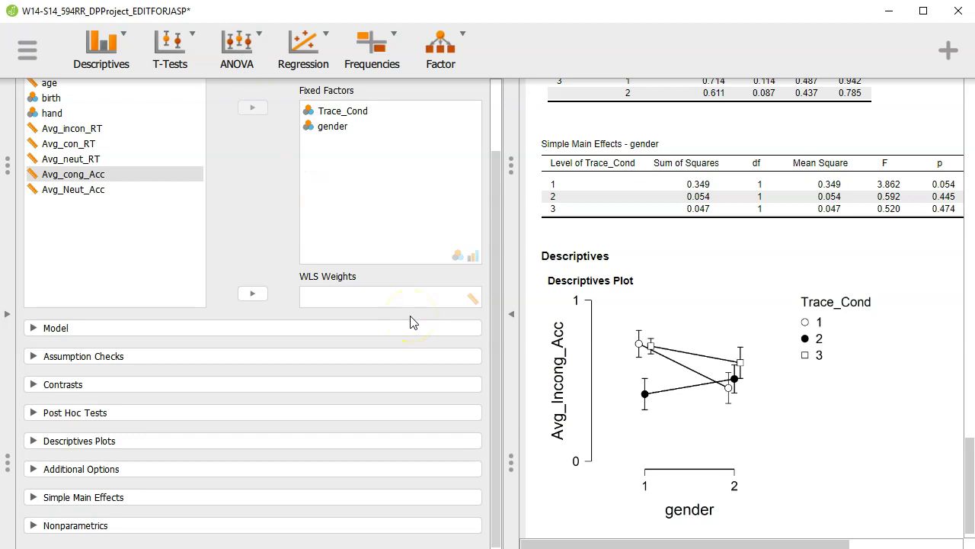
click(236, 42)
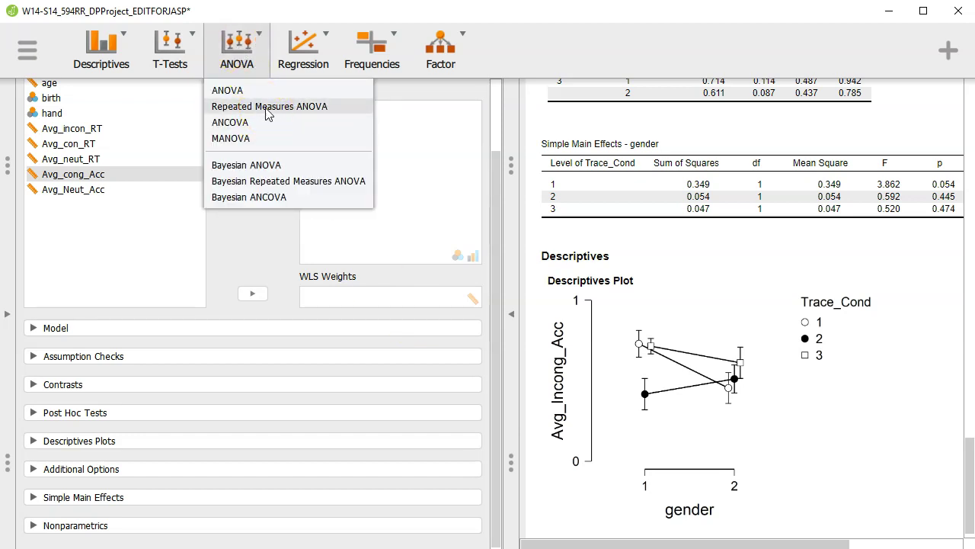
click(251, 55)
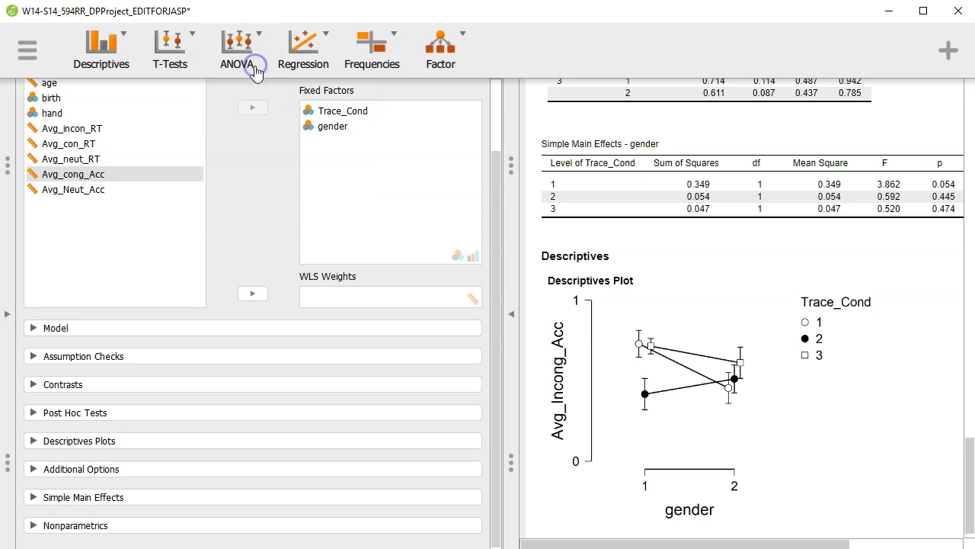
click(266, 225)
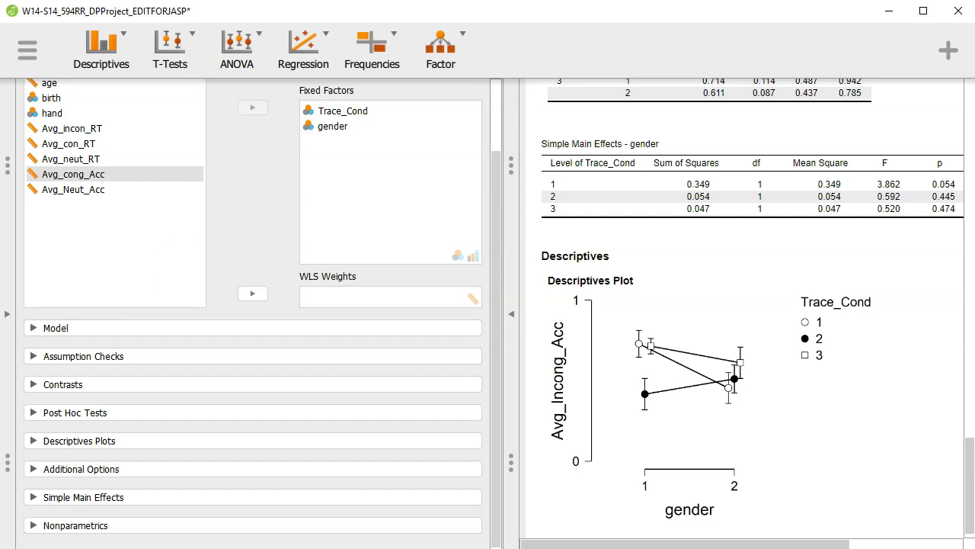